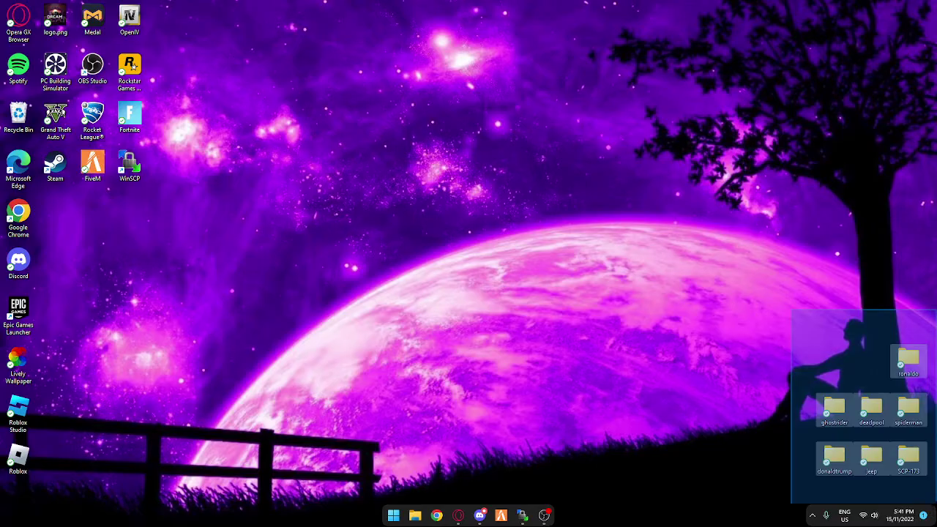
- Check the contents of the existing ronaldo folder on the desktop, close it and remove that folder from the desktop
click(929, 499)
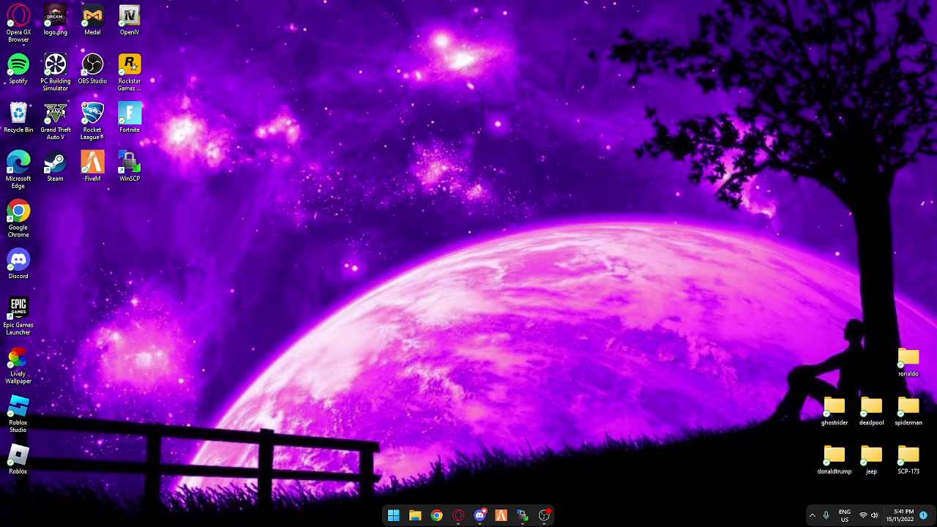
click(665, 408)
double_click(908, 357)
mouse_move(515, 293)
mouse_down()
mouse_move(454, 243)
mouse_move(502, 297)
mouse_up()
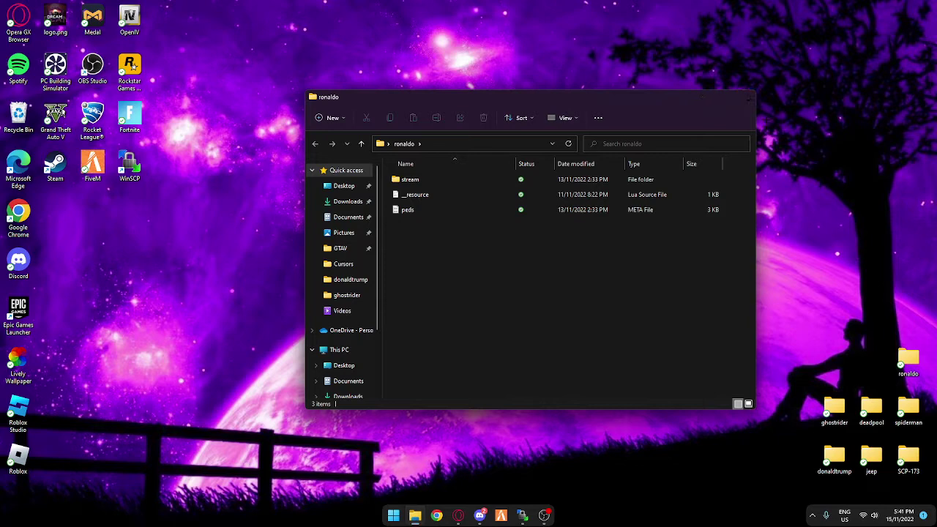
click(745, 96)
drag(915, 362, 907, 410)
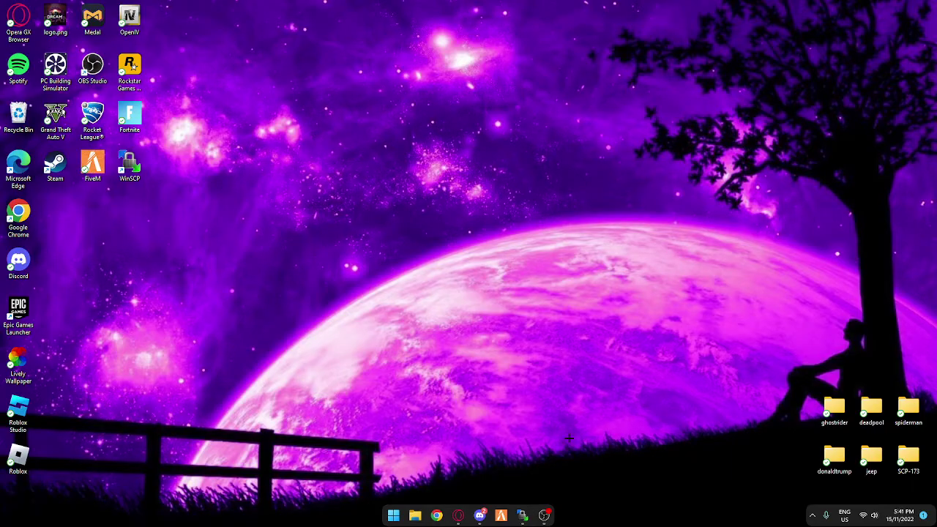
- Switch to Opera GX and download __resource.lua from the shared MEGA folder
click(458, 515)
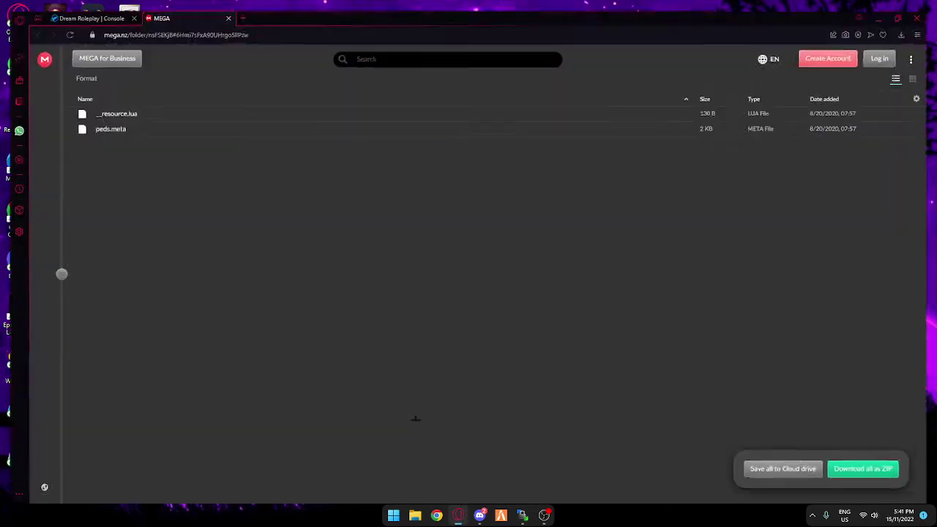
drag(389, 277, 139, 142)
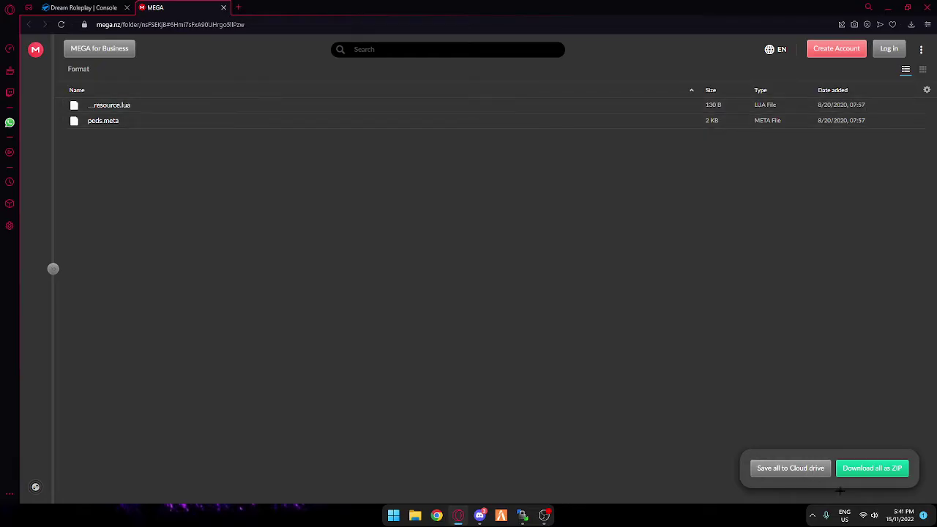
click(903, 105)
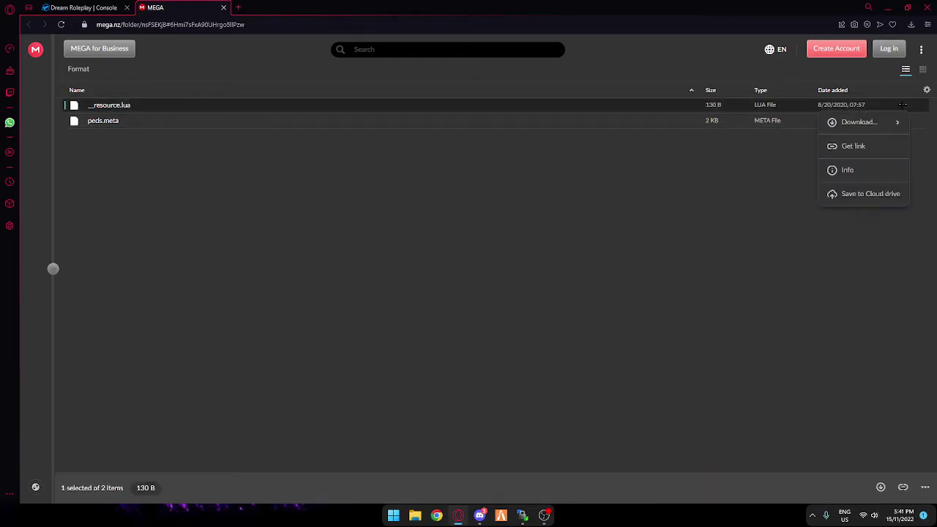
mouse_move(882, 122)
click(778, 124)
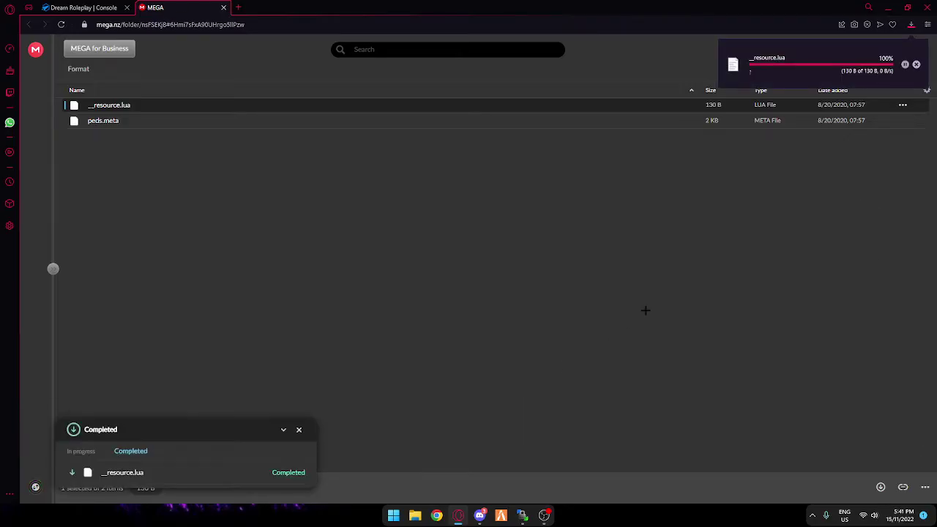
click(812, 200)
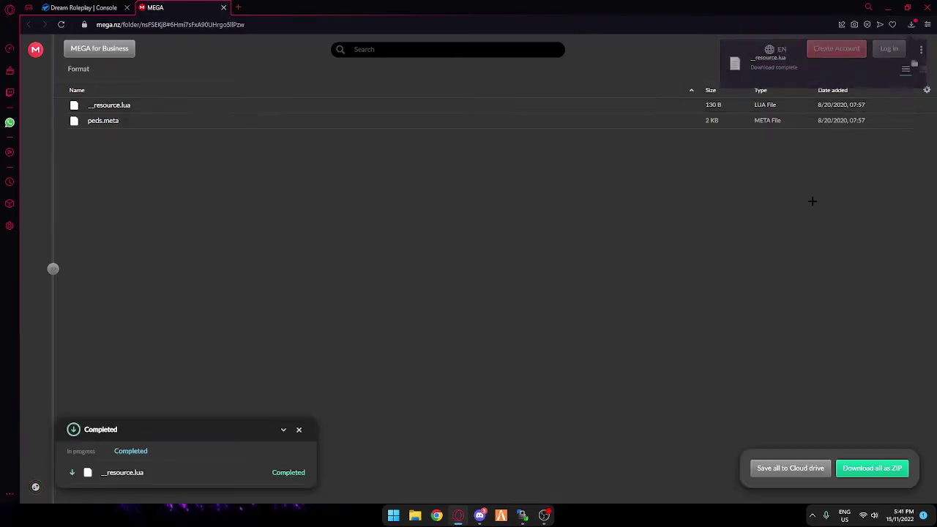
- Download peds.meta from the MEGA folder, dismiss the transfer pop-up and check the browser's recent downloads
click(904, 121)
mouse_move(860, 138)
click(776, 138)
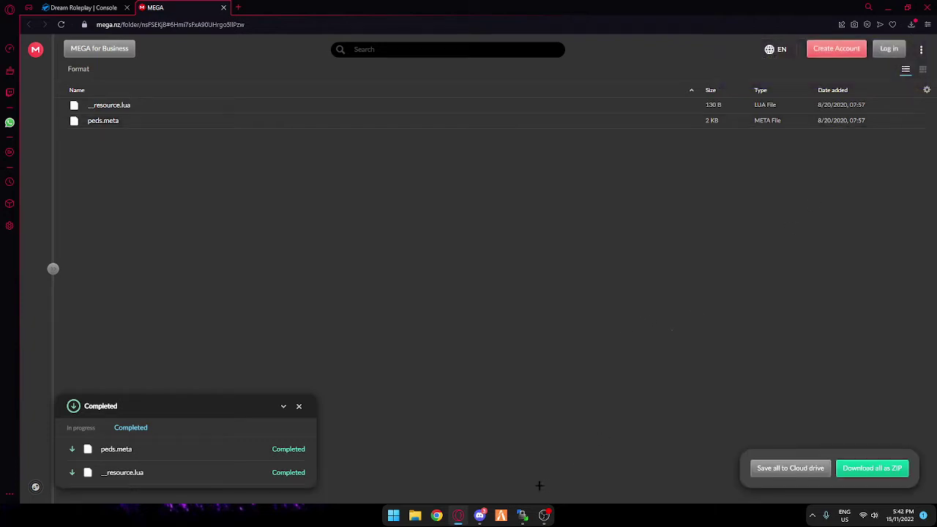
click(299, 405)
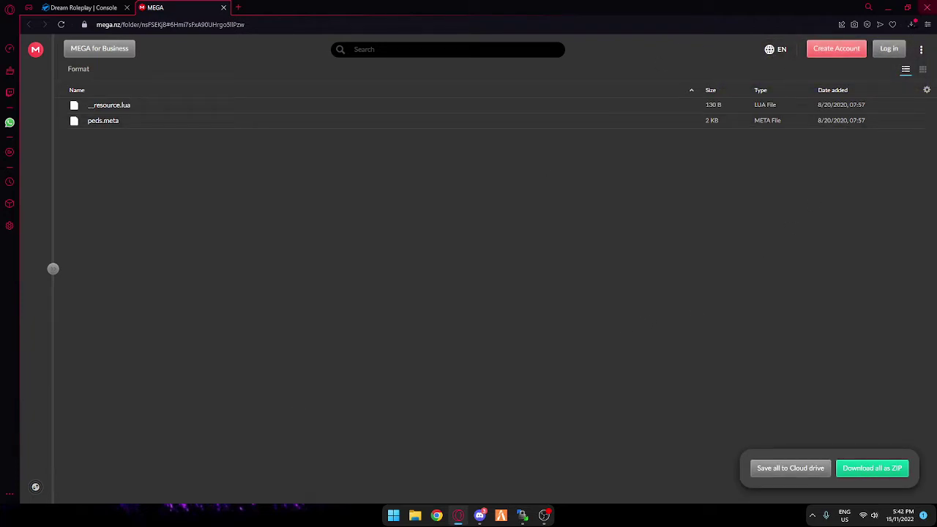
click(912, 24)
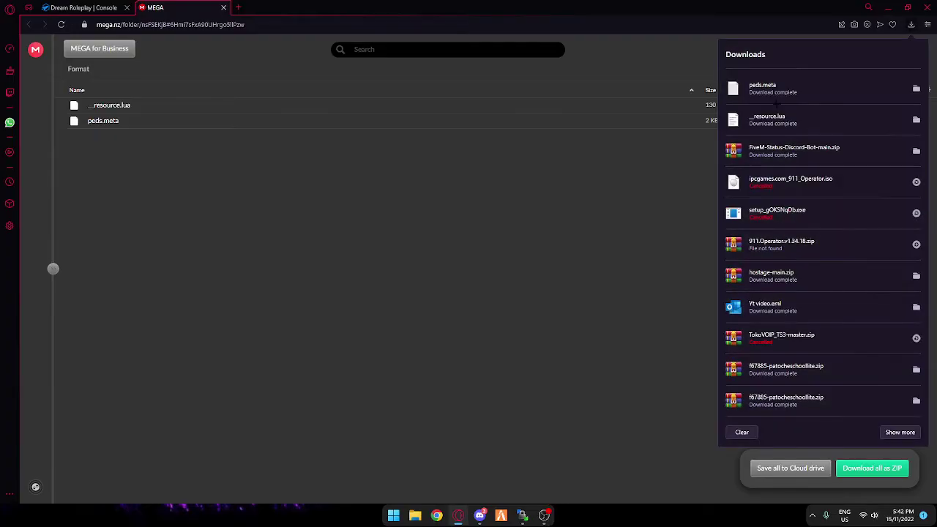
click(549, 206)
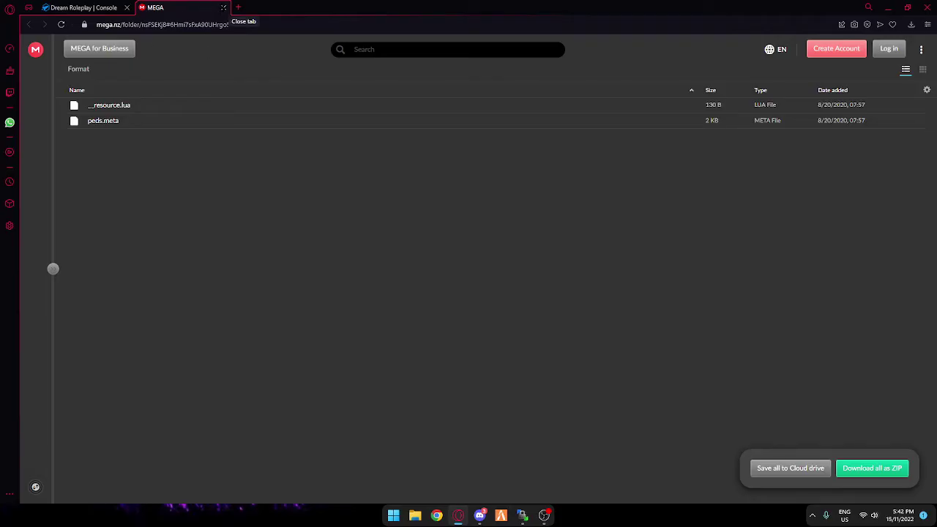
- Close the MEGA page and search the web for "fivem ronaldo ped" in a new tab
key(ctrl+w)
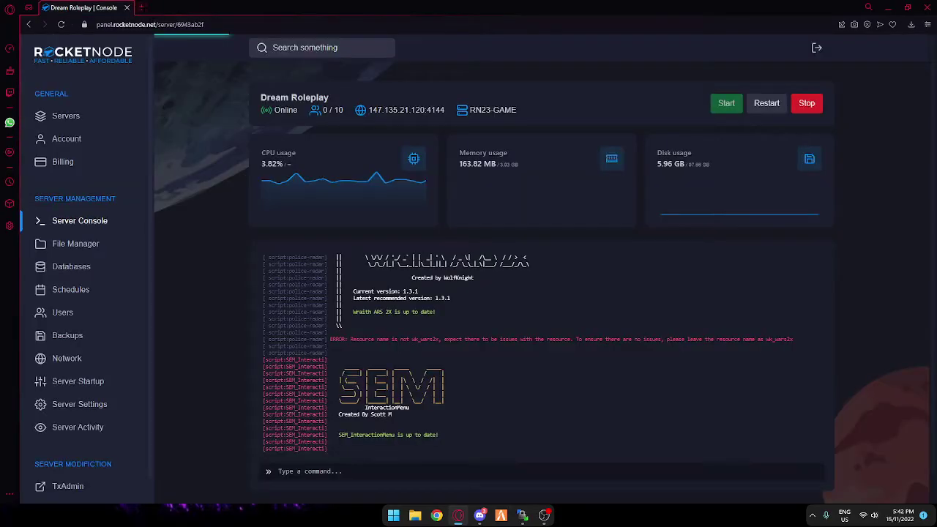
key(ctrl+t)
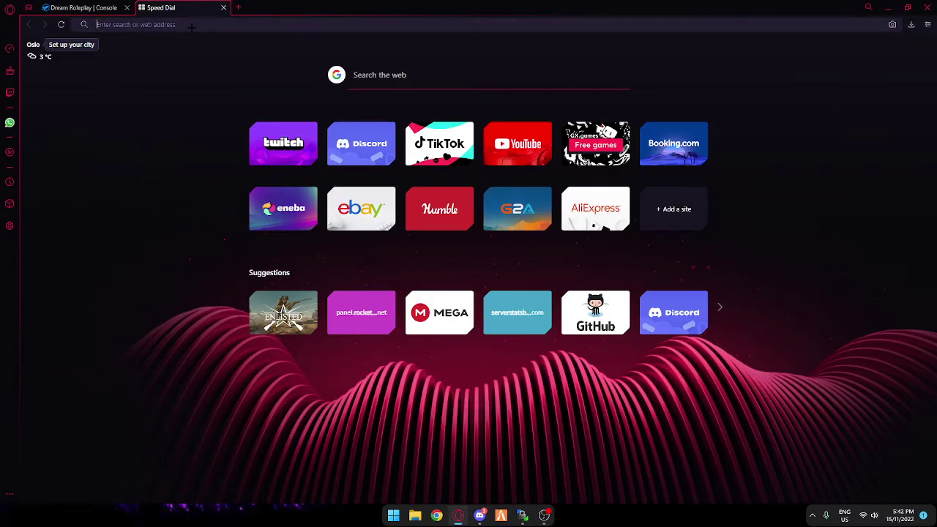
text(fivem ronaldo ped)
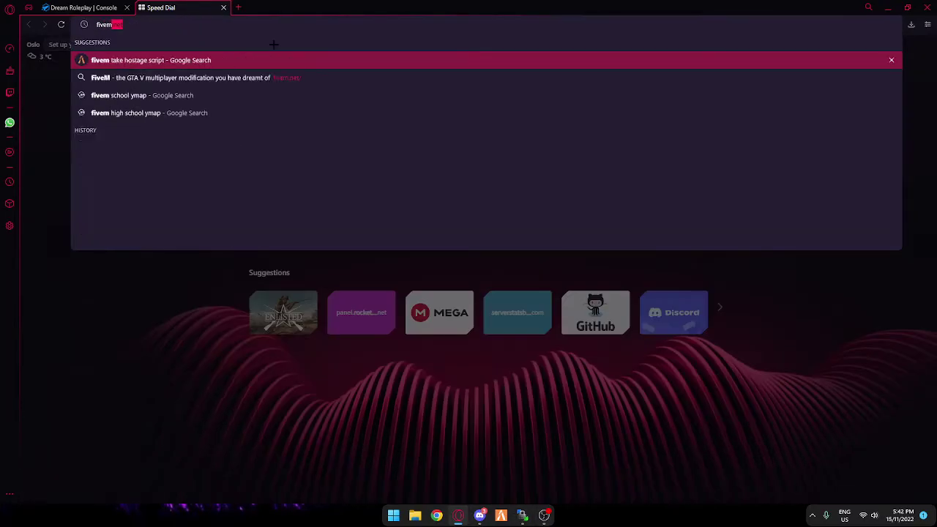
key(Return)
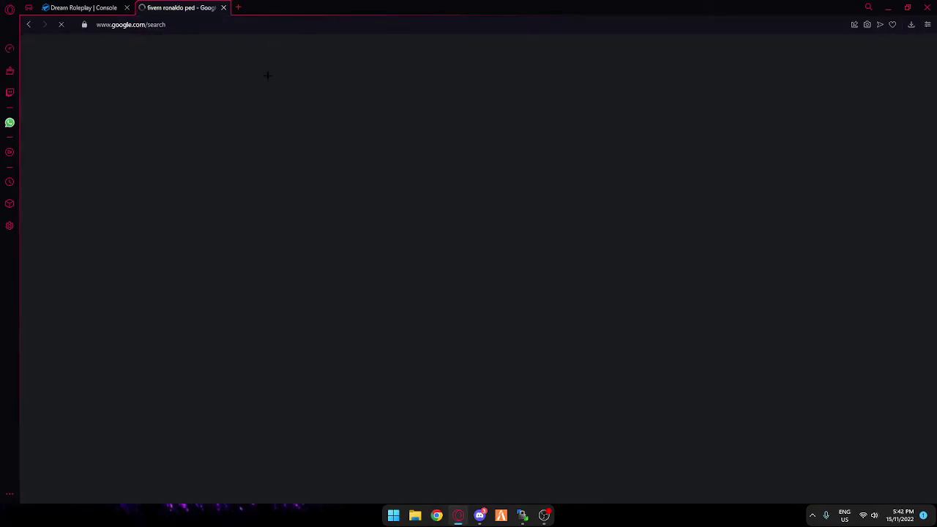
triple_click(345, 136)
click(352, 136)
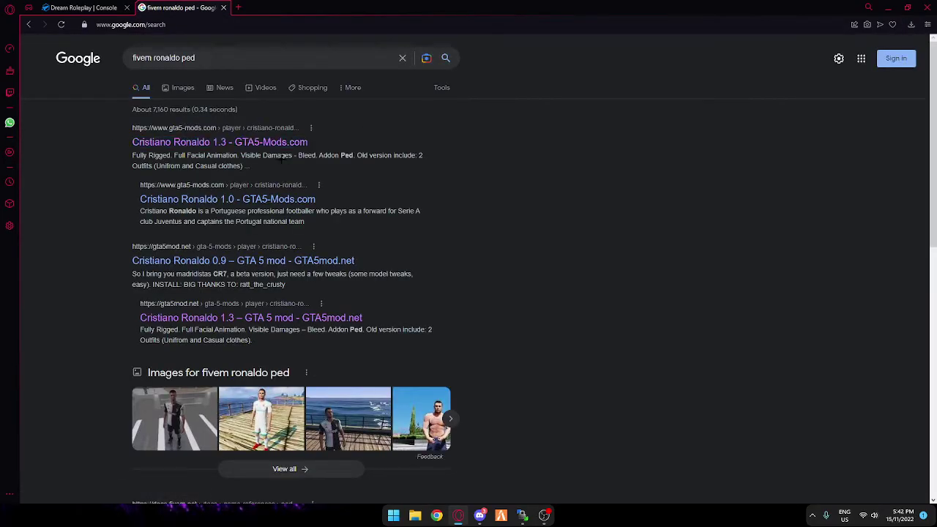
- Open the Cristiano Ronaldo 1.3 result on GTA5-Mods.com and download the mod archive
click(223, 143)
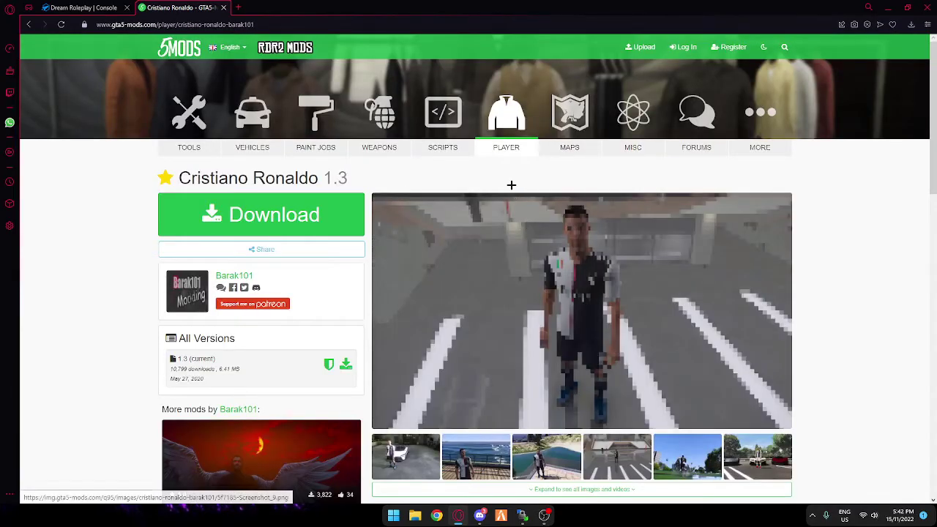
scroll(874, 268, down, 2)
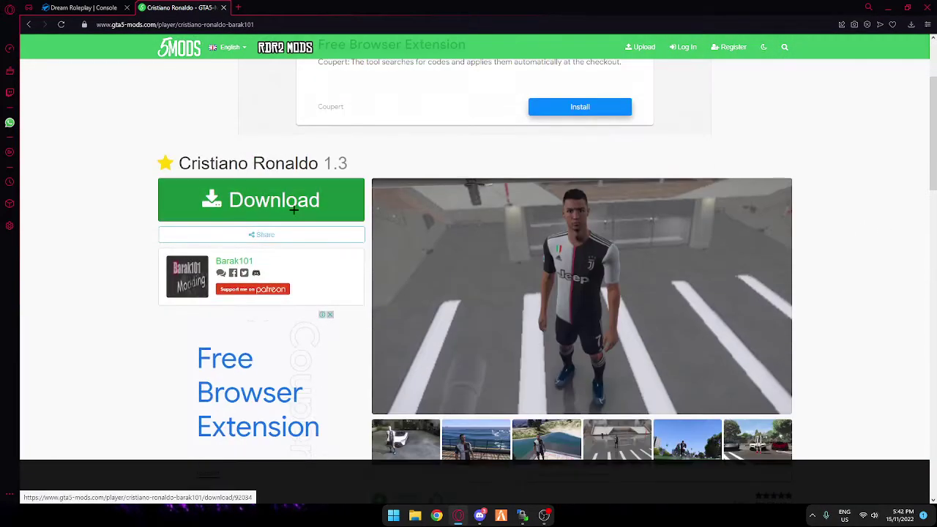
click(269, 202)
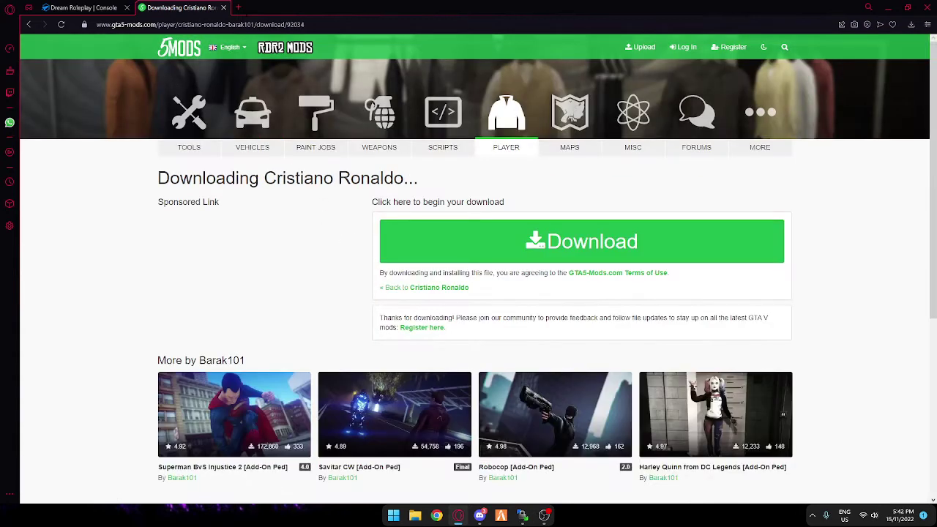
click(667, 253)
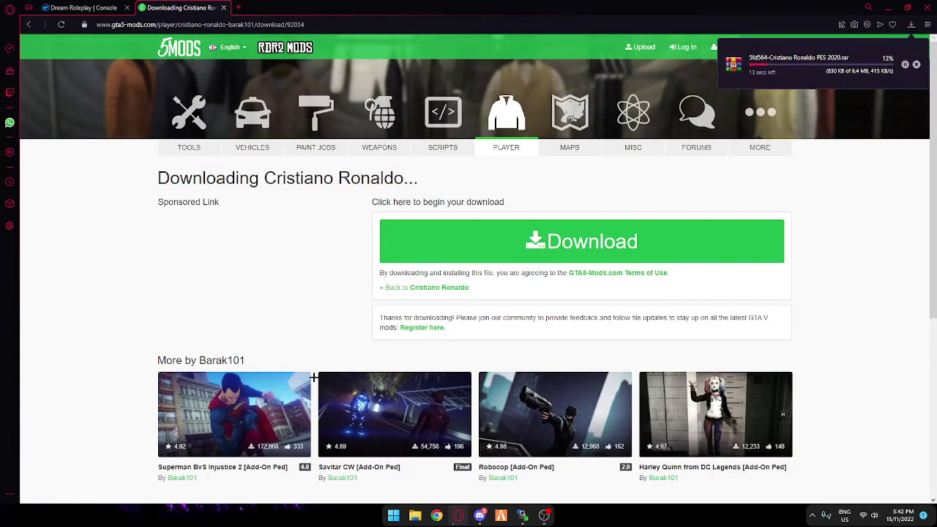
scroll(150, 372, down, 1)
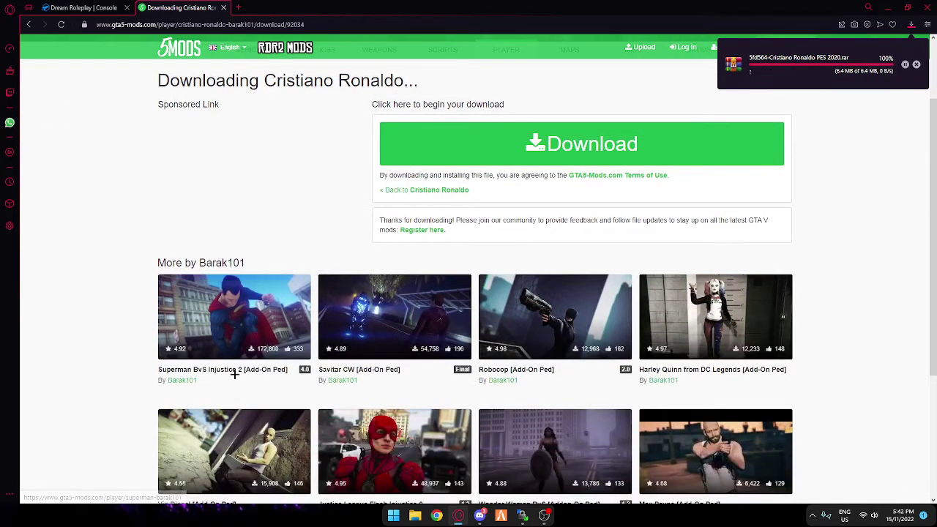
scroll(114, 368, down, 1)
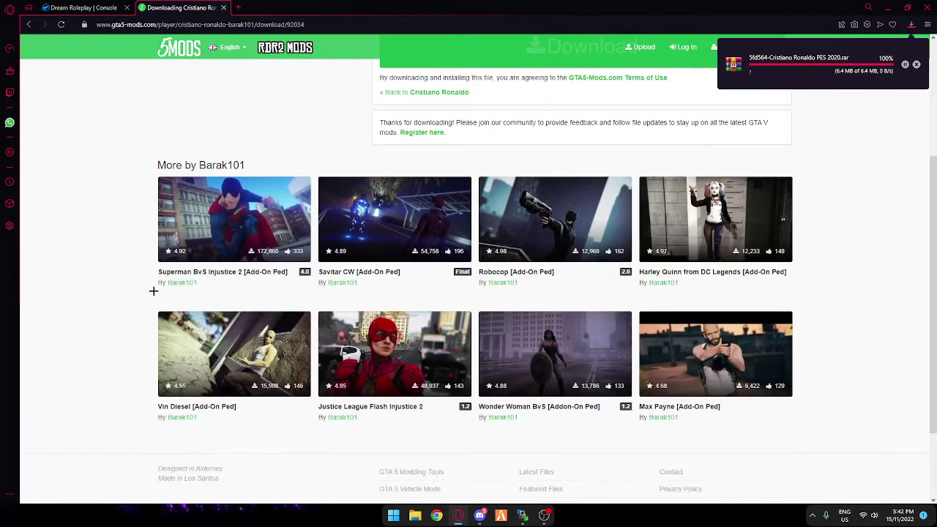
- Open the downloaded Cristiano Ronaldo PES 2020 archive with WinRAR and examine the CR7 model files inside it
click(825, 58)
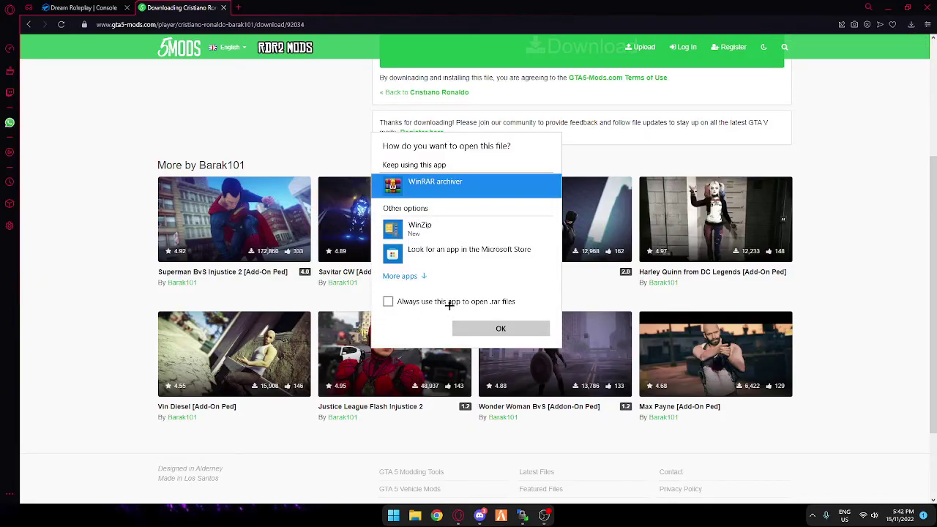
click(515, 333)
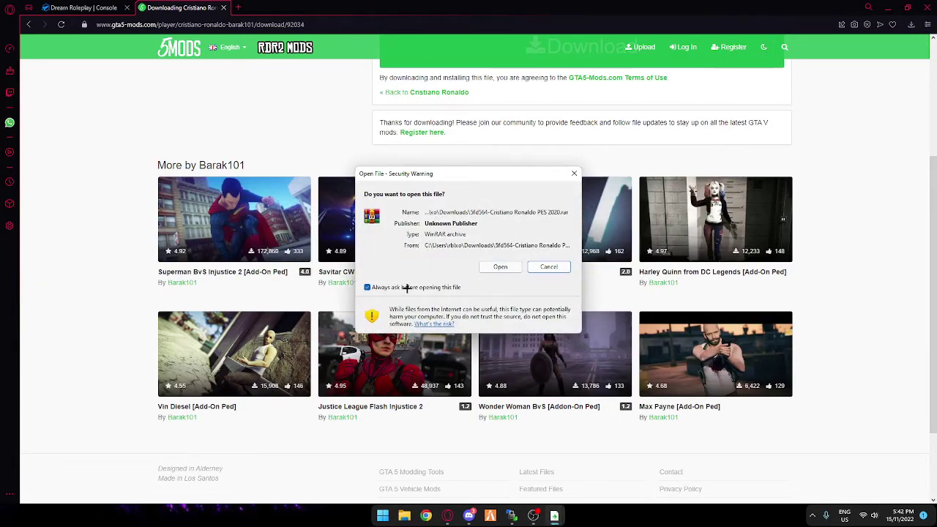
click(517, 266)
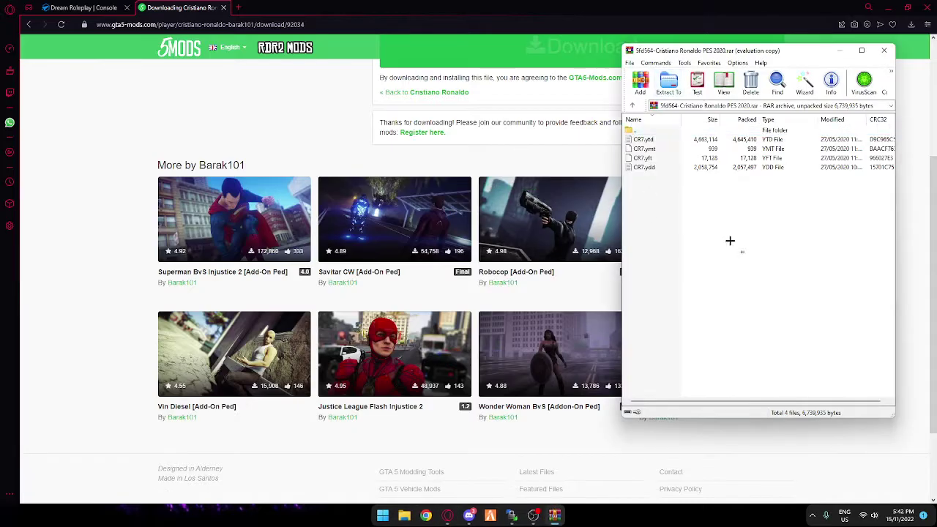
drag(744, 252, 648, 139)
drag(743, 230, 652, 143)
drag(744, 235, 647, 140)
drag(707, 203, 654, 142)
click(665, 164)
drag(737, 243, 531, 175)
- Create a new folder named ronaldo on the desktop beside the open archive window
drag(693, 59, 700, 59)
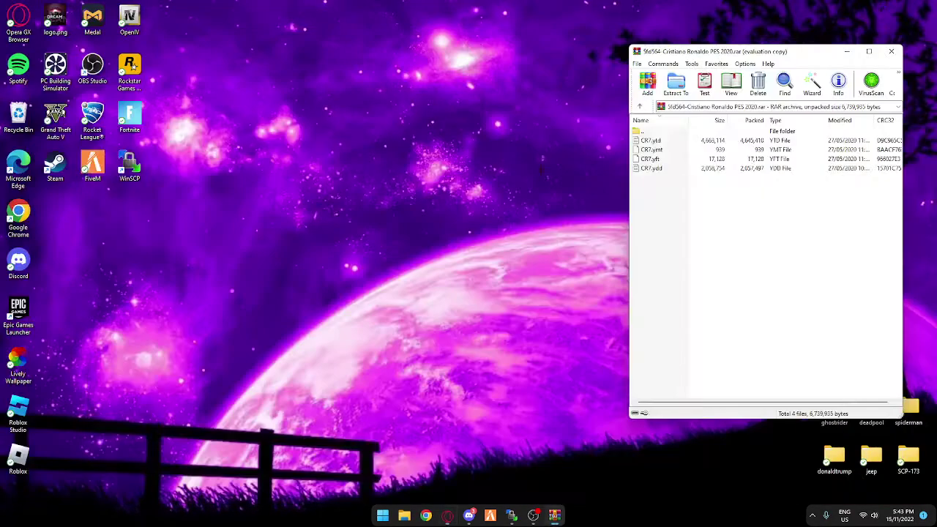
click(540, 170)
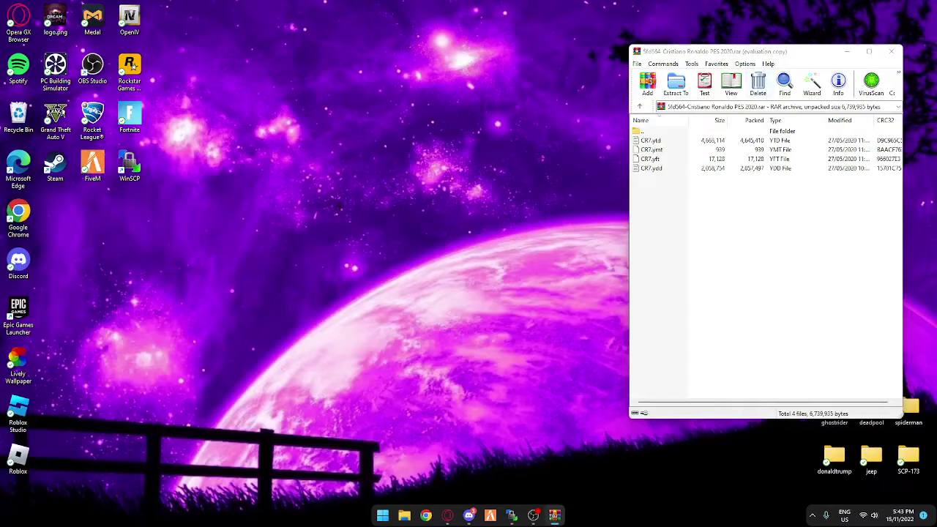
right_click(443, 189)
mouse_move(468, 263)
click(594, 283)
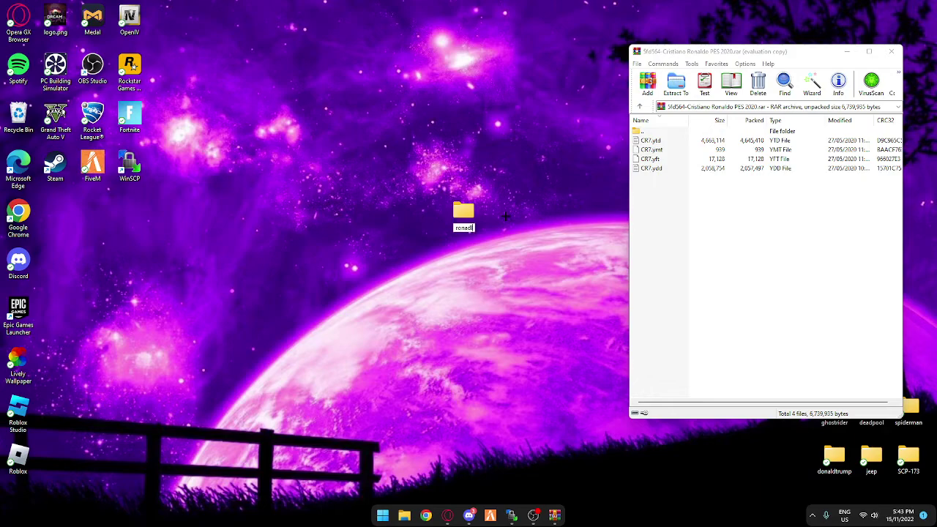
text(ronaldo)
key(Return)
- Place the ronaldo folder next to donaldtrump on the desktop and reposition the archive window so the folder stays accessible
drag(463, 212, 788, 462)
drag(675, 48, 488, 8)
drag(899, 443, 759, 371)
click(760, 372)
drag(798, 457, 800, 412)
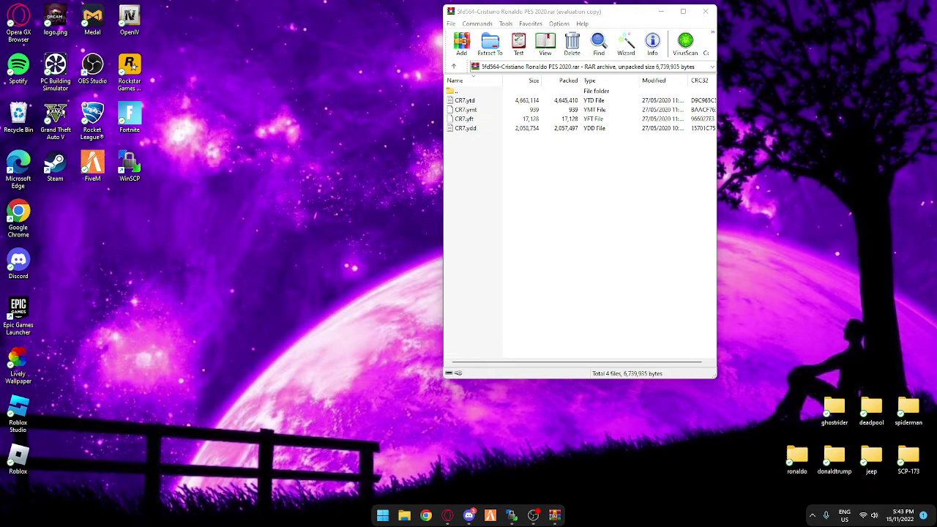
drag(68, 42, 225, 283)
click(234, 281)
click(637, 190)
drag(481, 15, 659, 24)
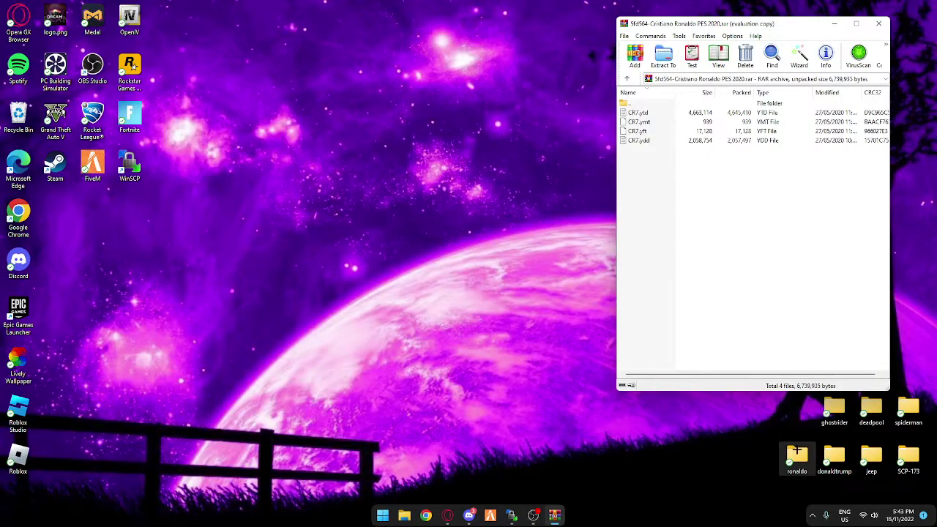
- Open the ronaldo folder beside the archive window and create a subfolder named stream in it
double_click(797, 457)
drag(537, 239, 308, 199)
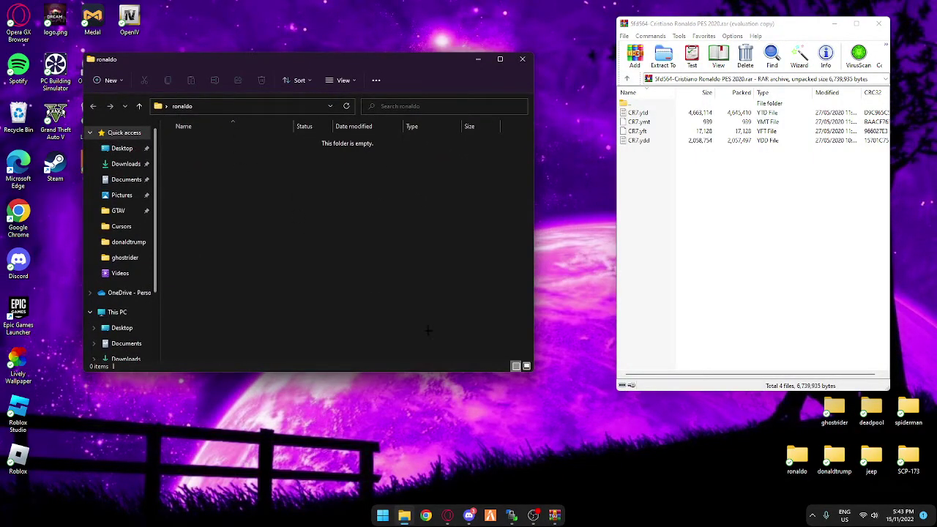
right_click(216, 206)
mouse_move(239, 282)
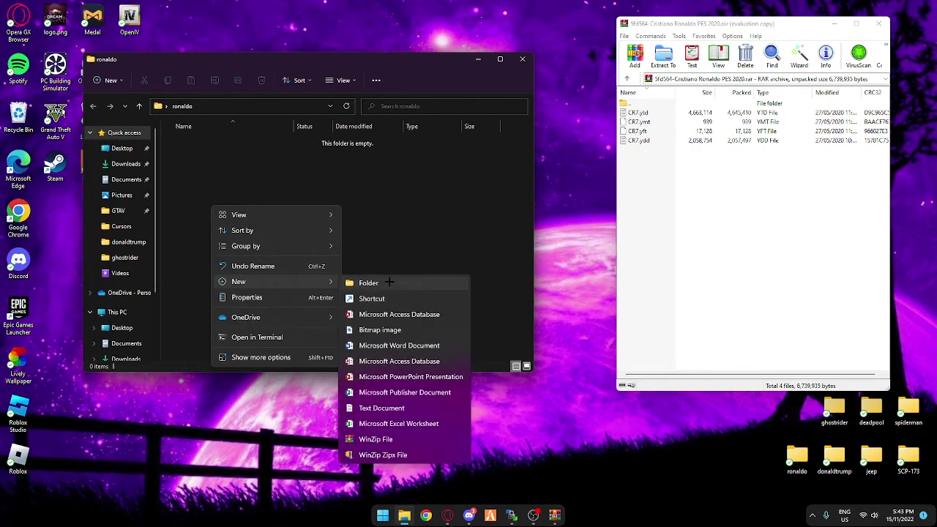
click(377, 282)
text(st)
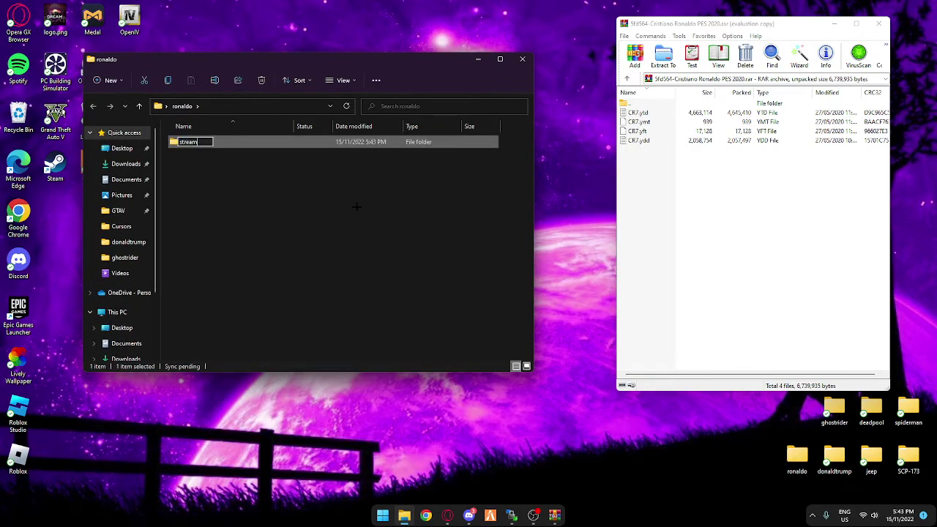
text(ream)
key(Return)
click(358, 208)
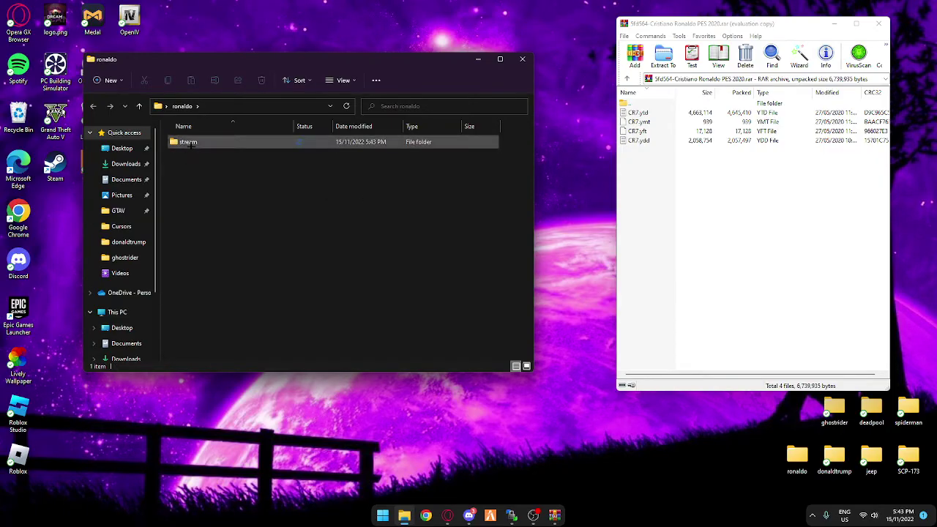
- Open the stream subfolder and extract CR7.ytd, CR7.ymt, CR7.yft and CR7.ydd from the archive into it
drag(240, 172, 165, 133)
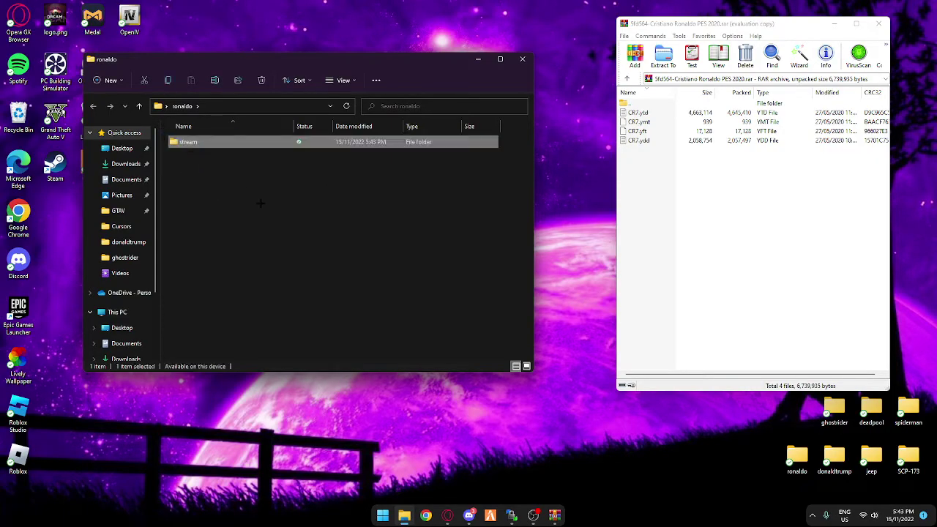
drag(335, 219, 297, 241)
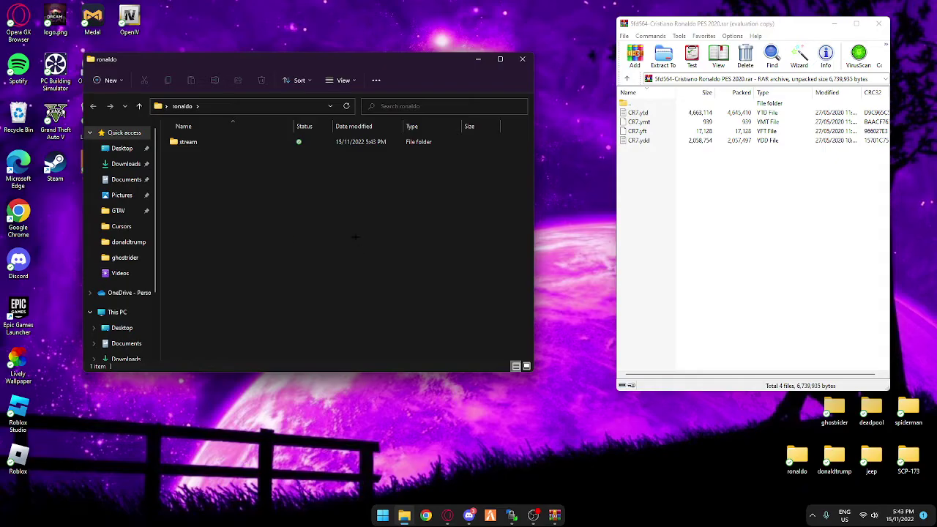
click(205, 142)
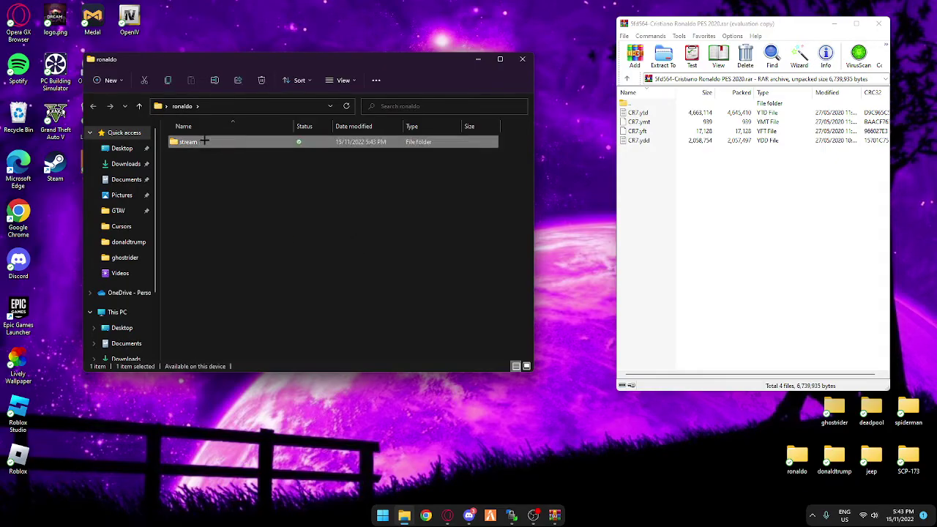
double_click(205, 143)
drag(728, 213, 641, 114)
click(754, 222)
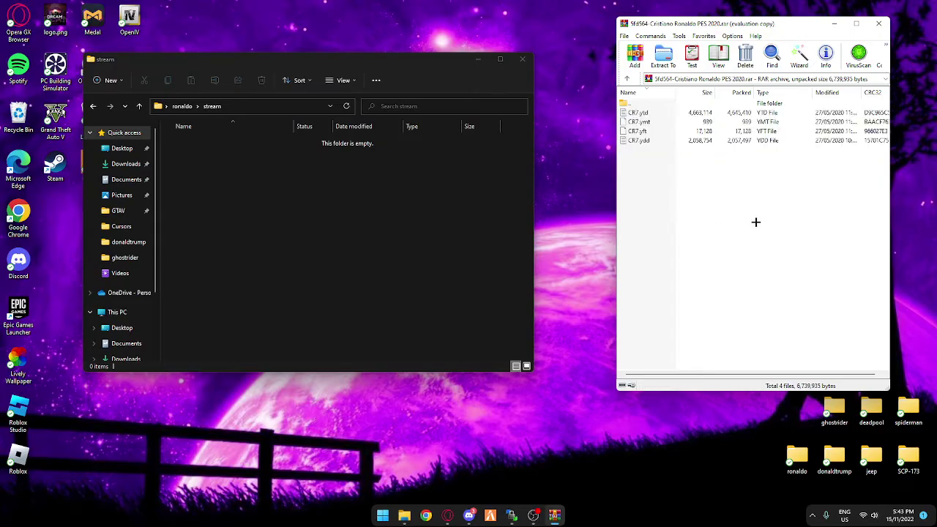
drag(783, 223, 647, 114)
click(657, 182)
drag(720, 208, 641, 126)
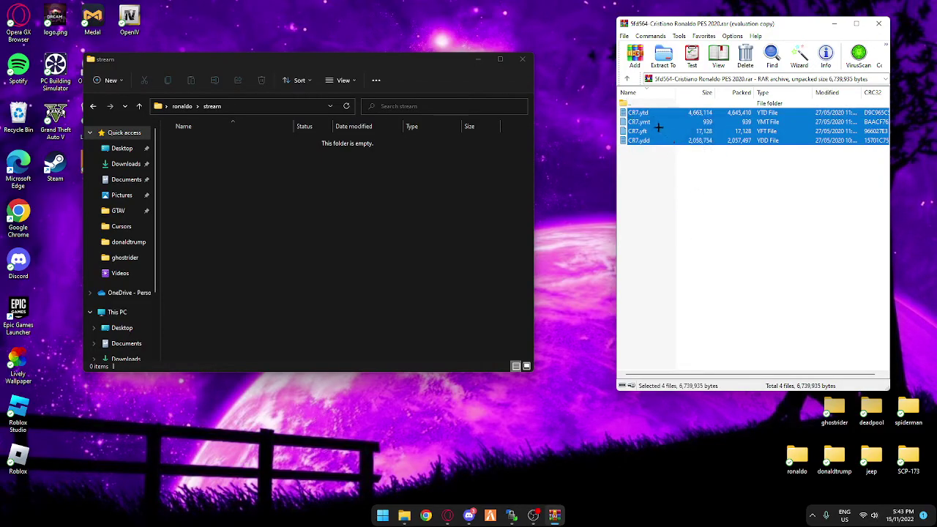
drag(245, 202, 245, 196)
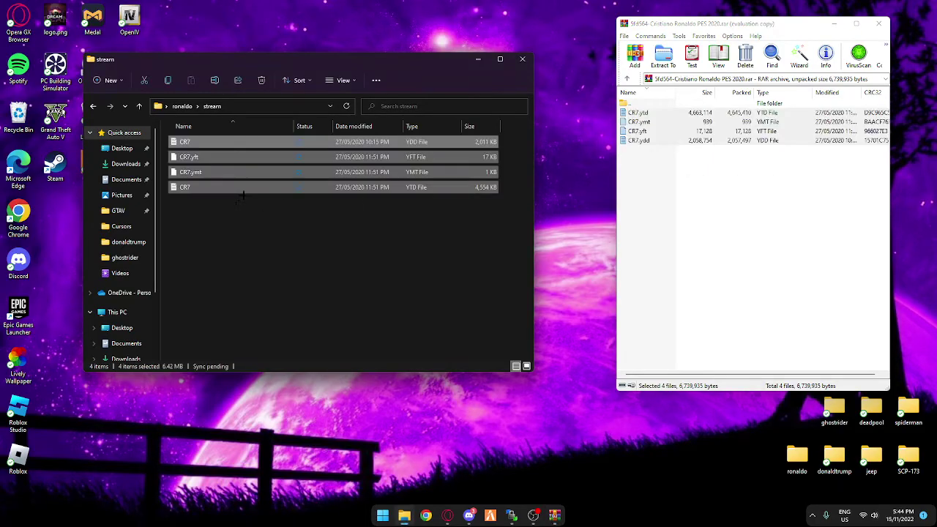
drag(370, 293, 275, 238)
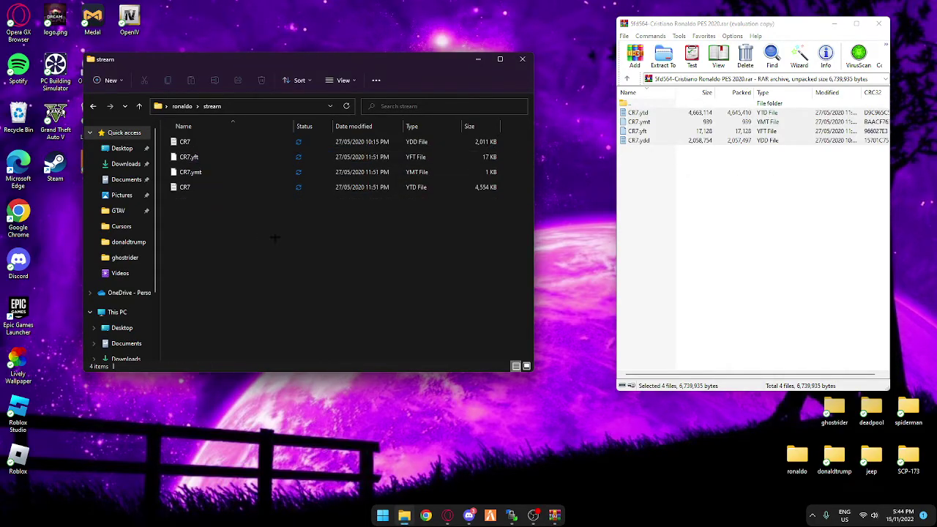
- Compare the archive's CR7 files with those in the stream folder, return to the ronaldo folder and close the archive
drag(720, 231, 642, 112)
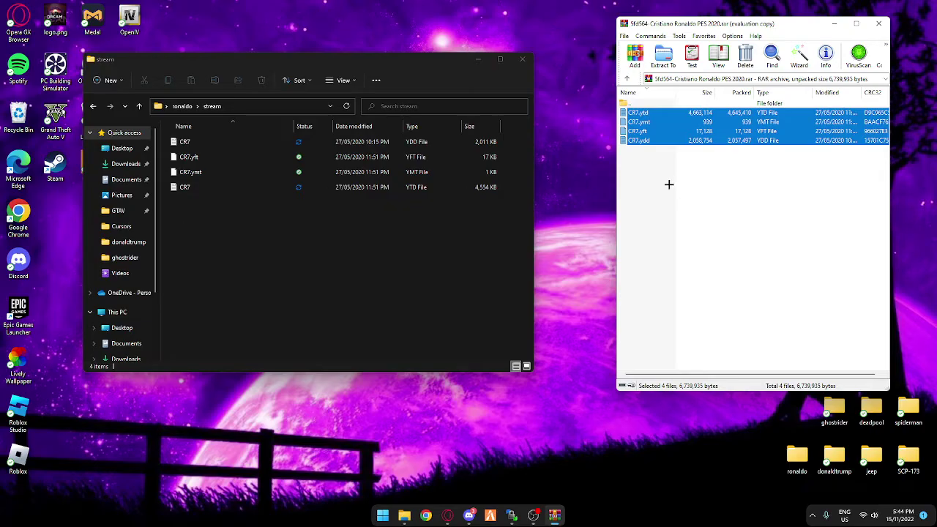
click(671, 184)
click(140, 107)
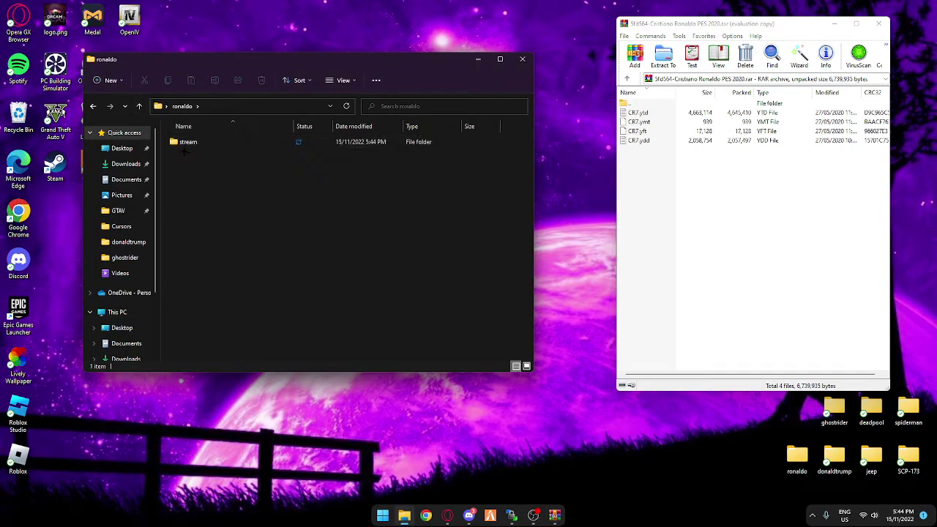
drag(332, 225, 201, 146)
double_click(203, 142)
drag(345, 262, 251, 224)
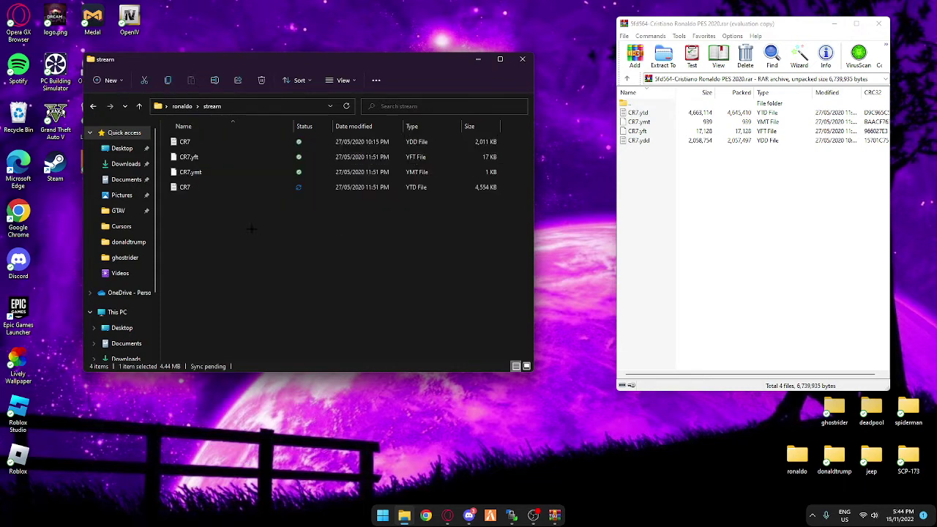
click(139, 106)
click(398, 265)
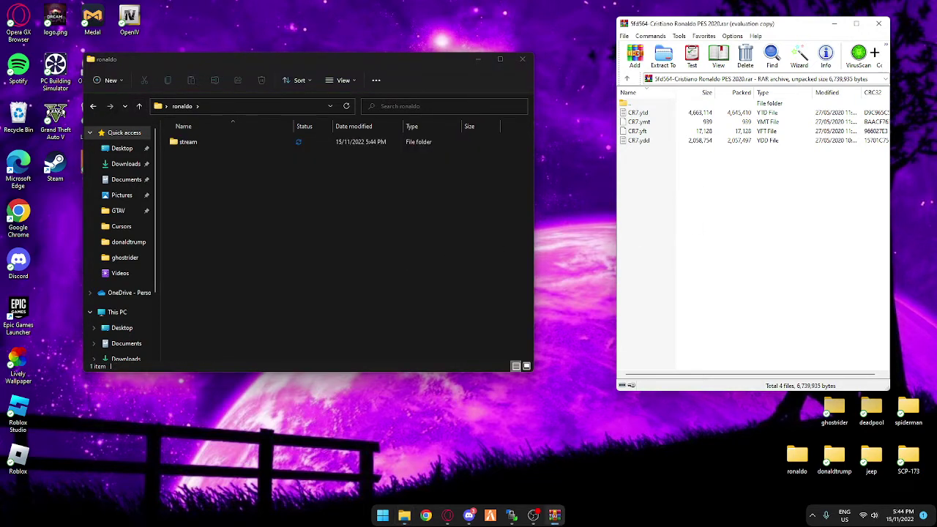
click(878, 23)
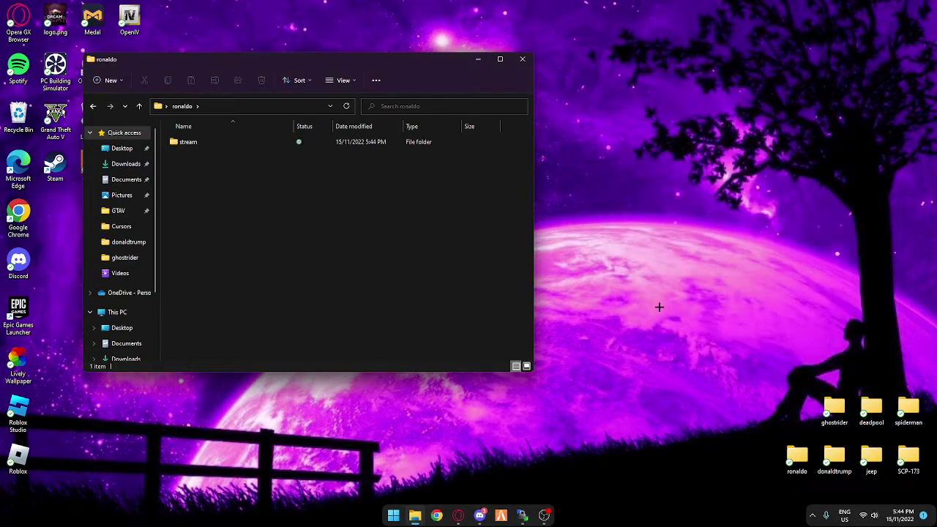
- Open a second File Explorer window on Downloads and place it beside the ronaldo folder window
click(696, 314)
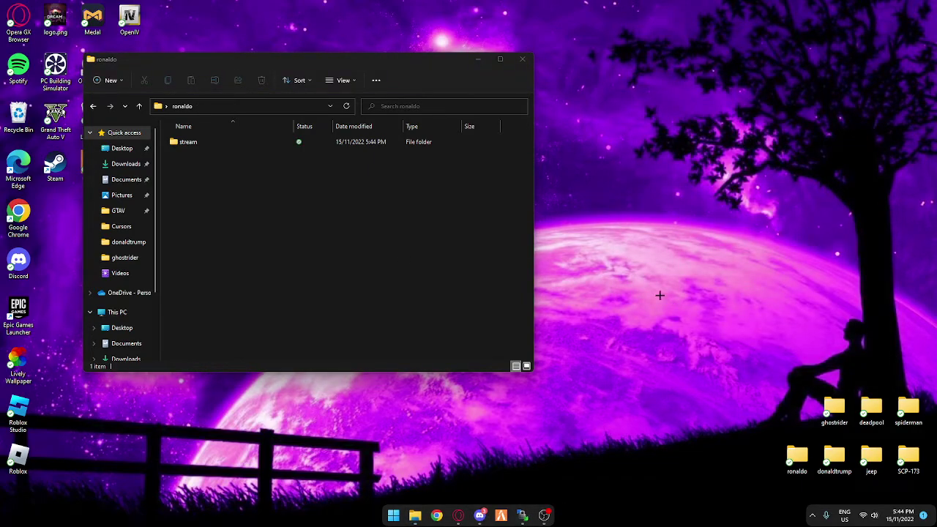
key(super)
text(file)
key(Return)
drag(251, 75, 492, 85)
click(382, 188)
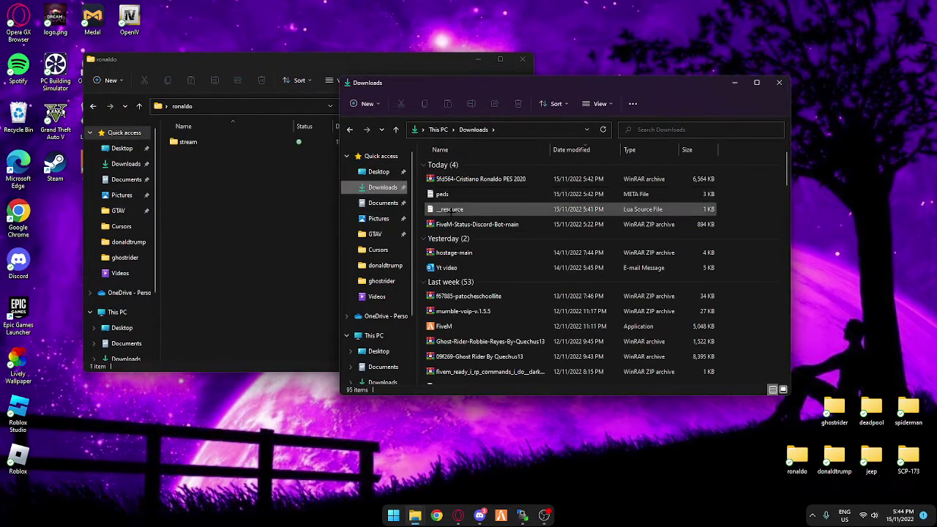
drag(468, 83, 606, 53)
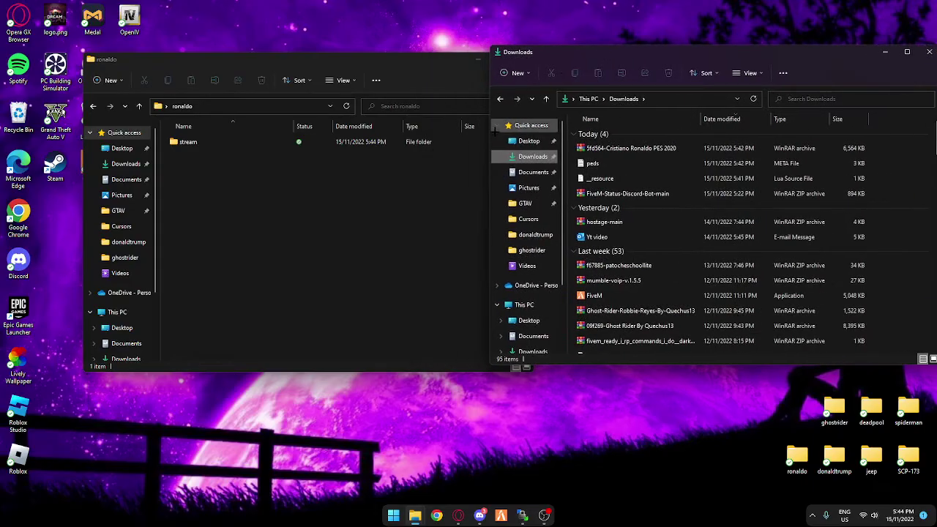
drag(488, 137, 538, 135)
drag(615, 57, 596, 57)
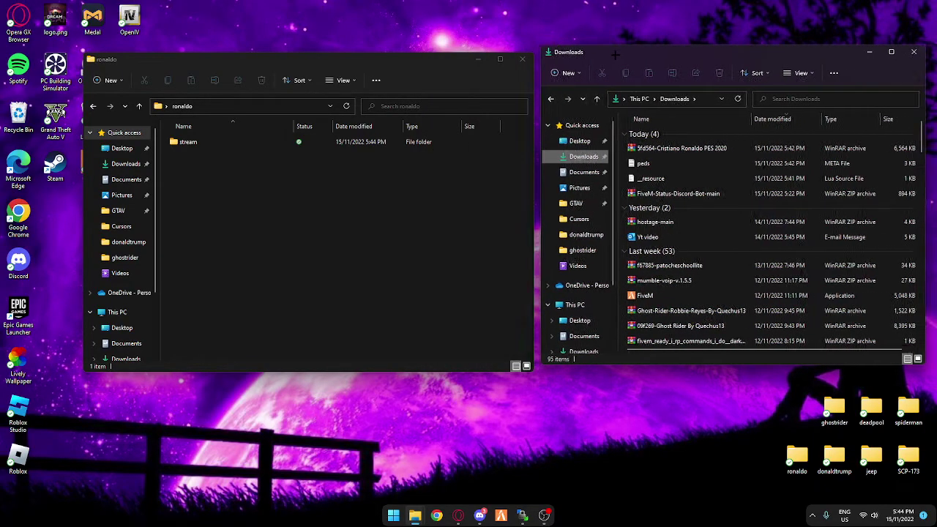
- Move the peds and __resource files from Downloads to the desktop and close the Downloads window
click(666, 178)
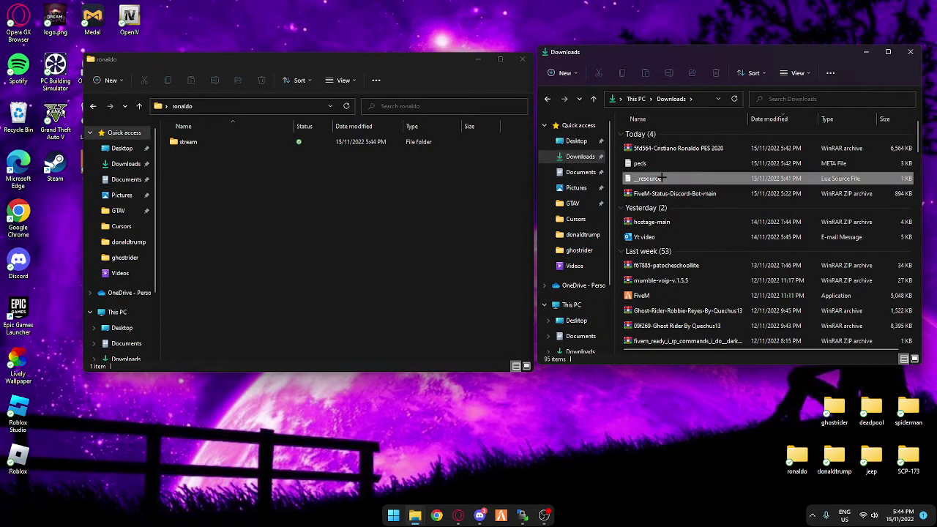
shift+click(640, 163)
drag(639, 164, 686, 410)
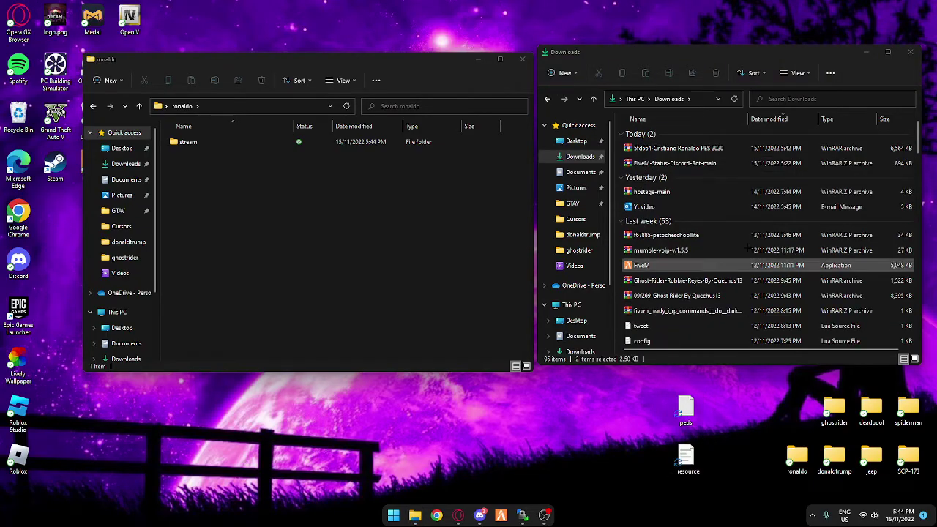
click(909, 51)
- Move the peds and __resource files from the desktop into the ronaldo folder
drag(642, 345, 721, 489)
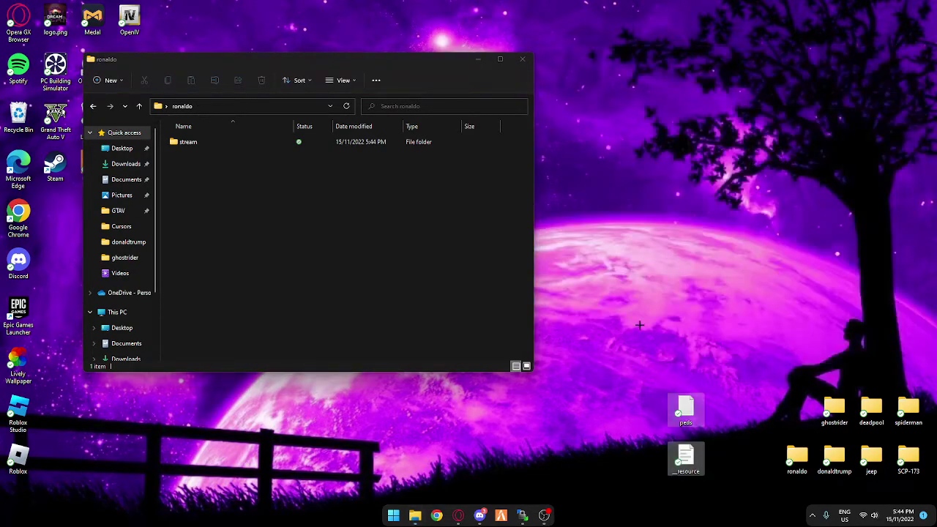
click(623, 312)
click(245, 221)
drag(649, 375, 727, 485)
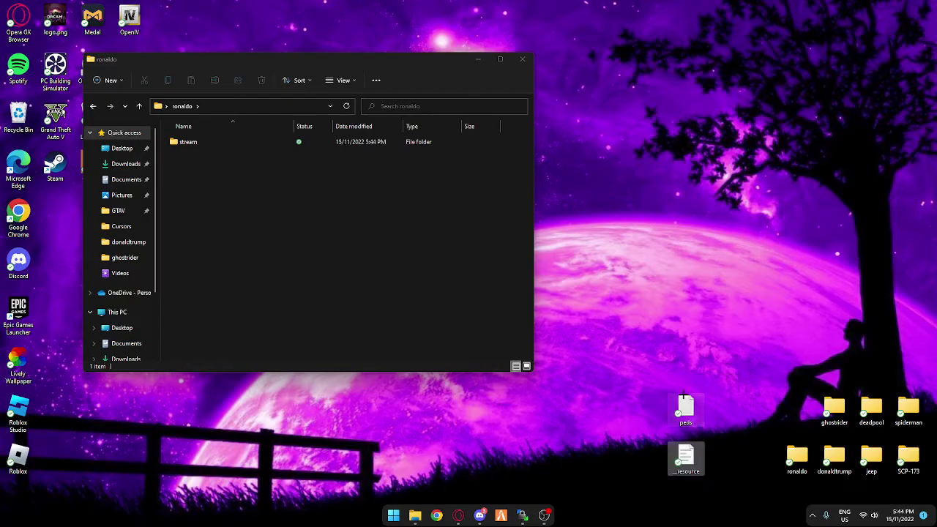
drag(686, 407, 220, 190)
click(306, 271)
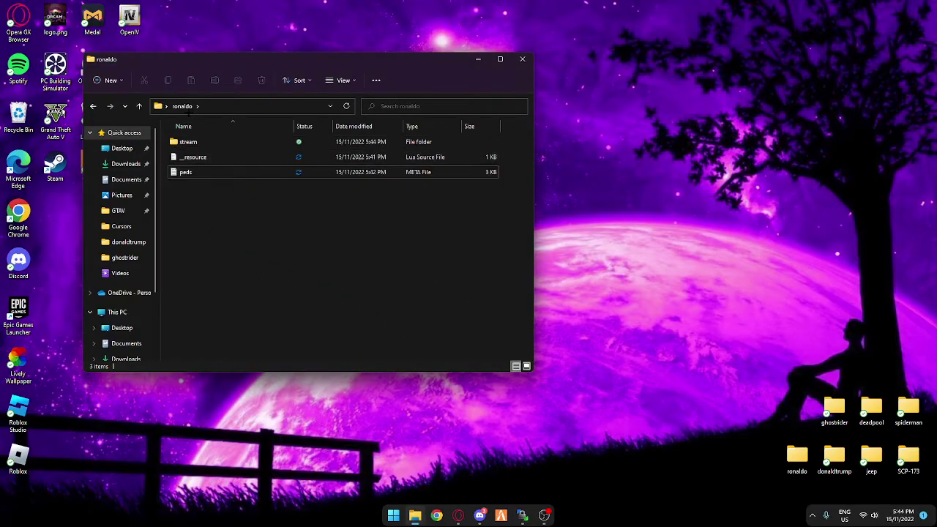
- Review the ronaldo folder's contents, including the CR7 files in its stream subfolder
mouse_move(324, 263)
mouse_down()
mouse_move(204, 151)
mouse_move(241, 220)
mouse_move(207, 139)
mouse_move(400, 330)
mouse_move(294, 205)
mouse_move(216, 137)
mouse_up()
click(207, 142)
double_click(206, 141)
click(320, 287)
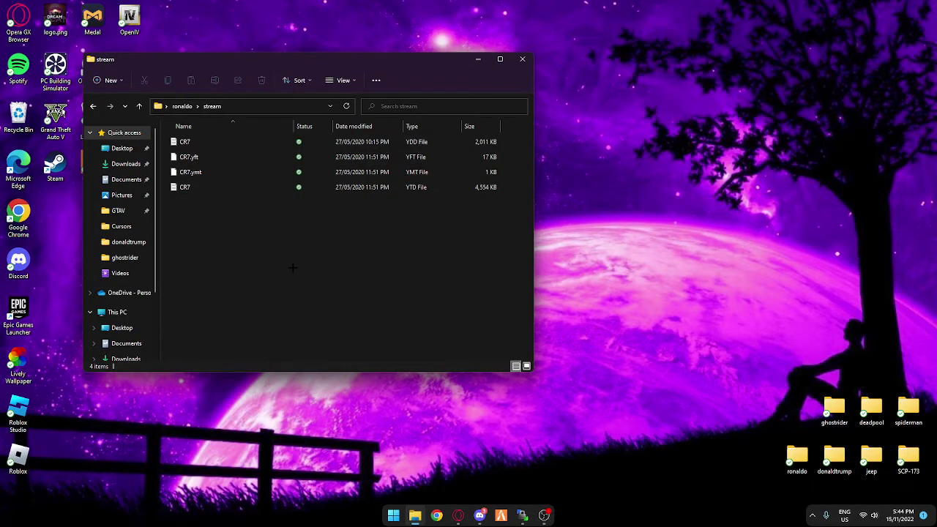
click(139, 106)
click(326, 268)
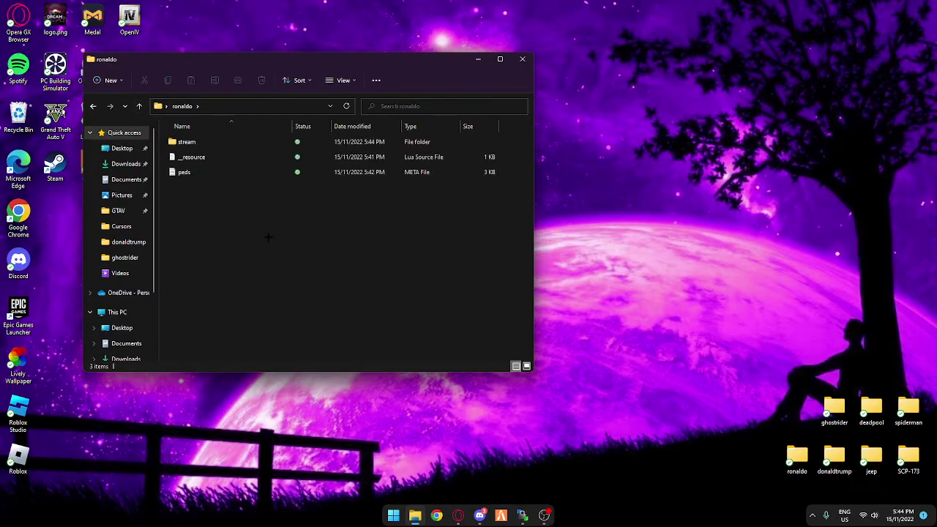
- Open __resource.lua in Visual Studio Code, examine its manifest lines and close the editor
click(198, 157)
double_click(218, 157)
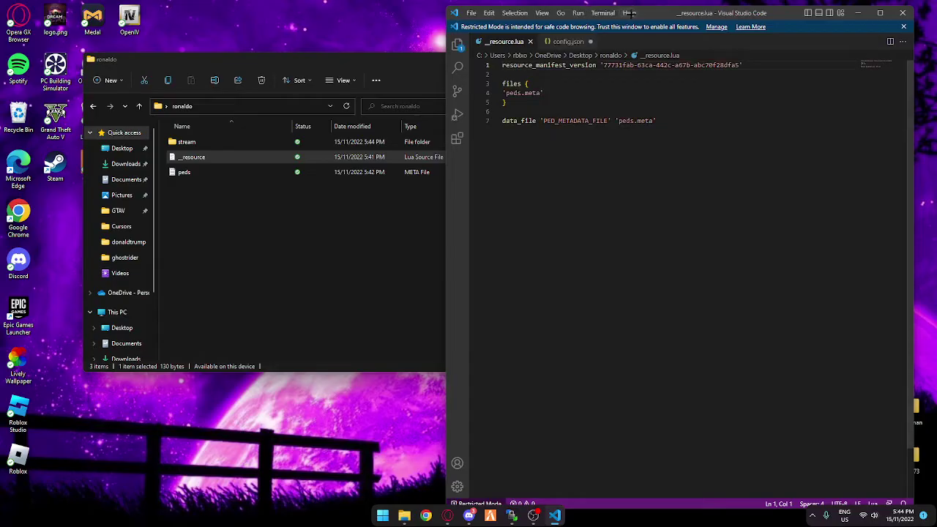
click(630, 13)
click(562, 121)
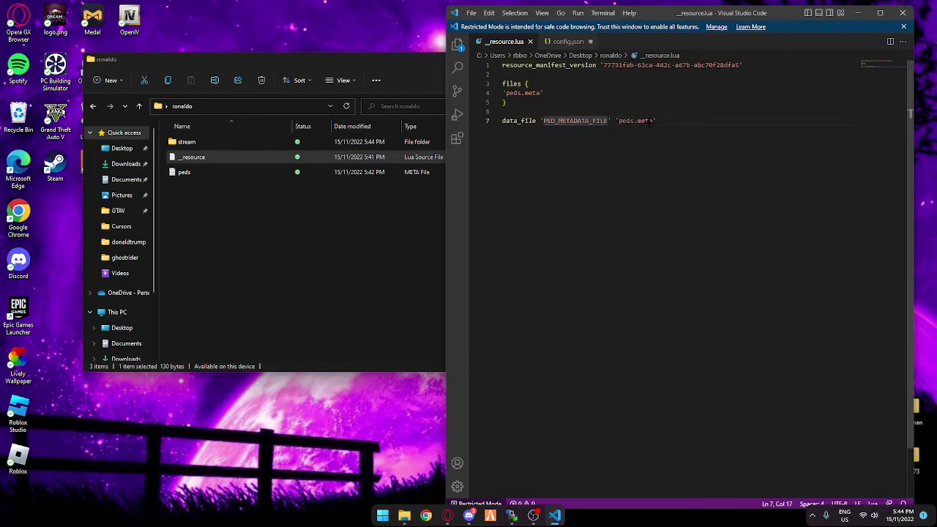
drag(665, 123, 504, 58)
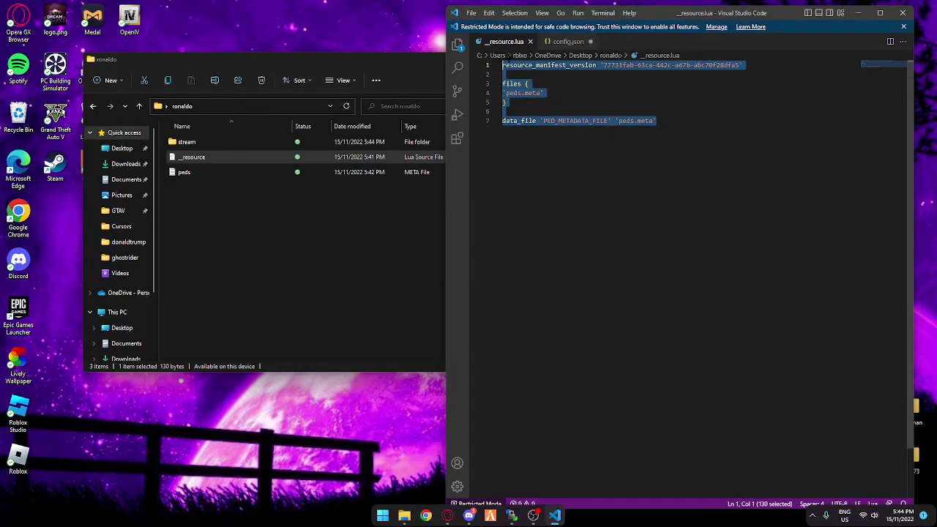
click(665, 129)
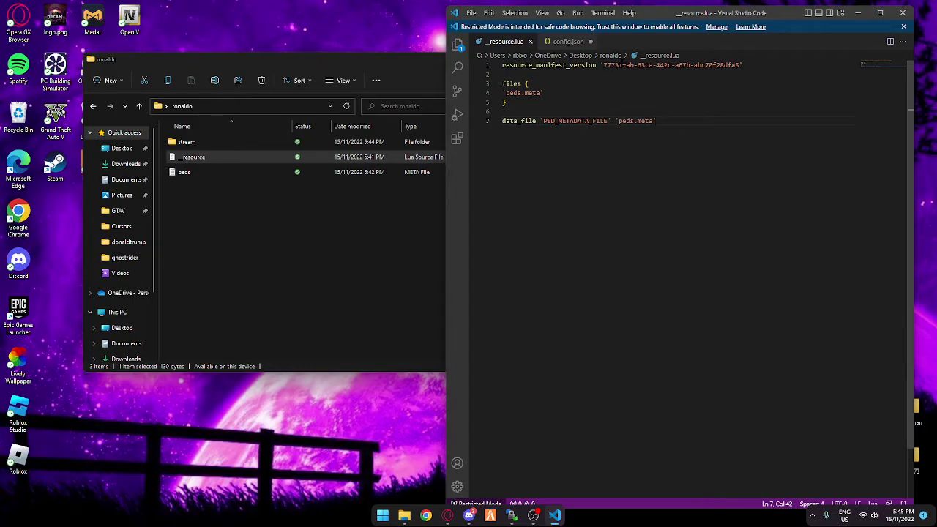
drag(706, 18, 596, 20)
click(792, 14)
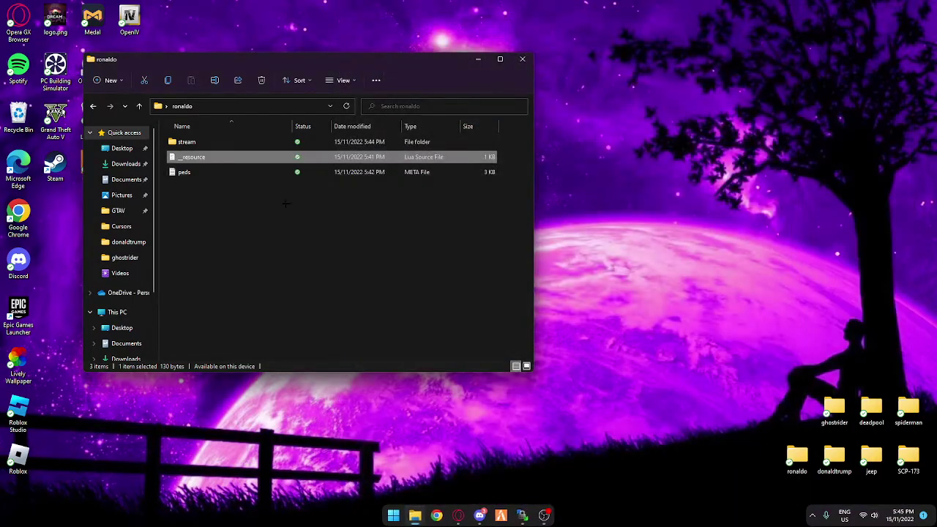
- Open the peds file from the ronaldo folder in Notepad and locate the ped name in its Name tag
double_click(344, 168)
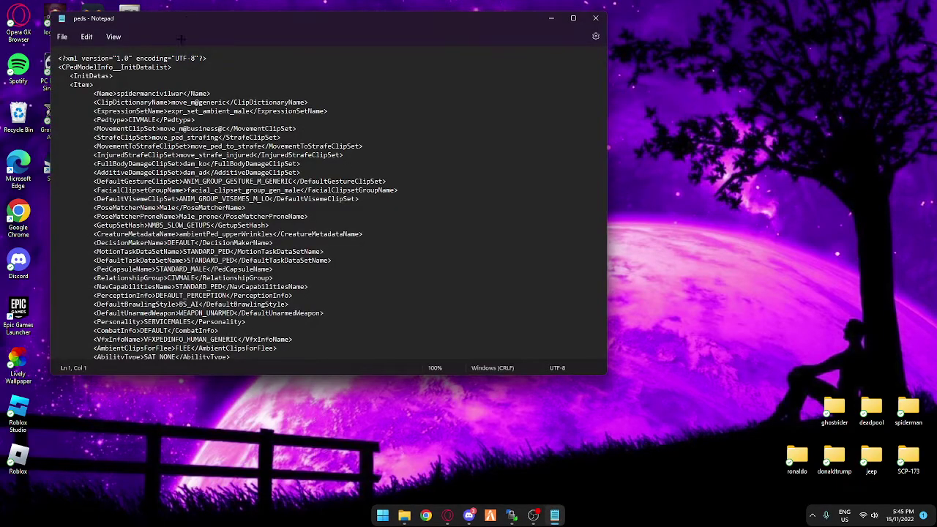
drag(187, 20, 272, 45)
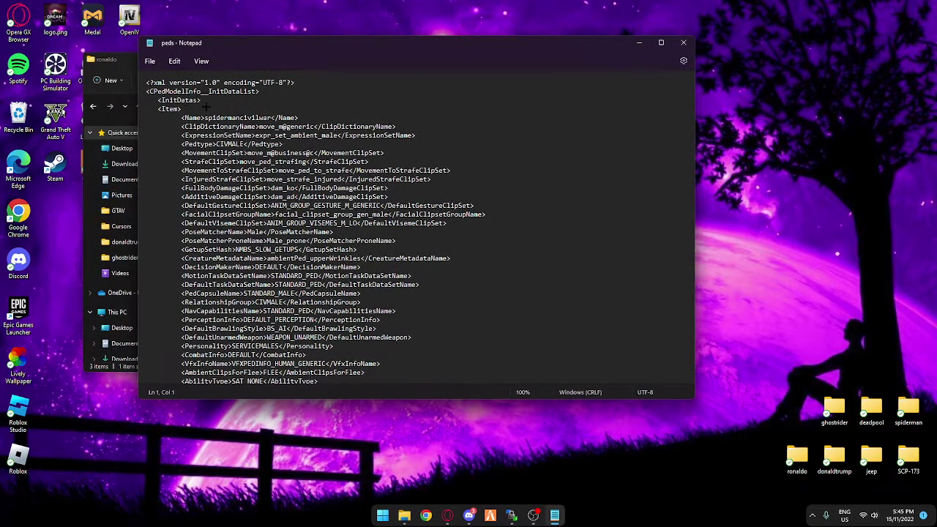
drag(206, 117, 275, 117)
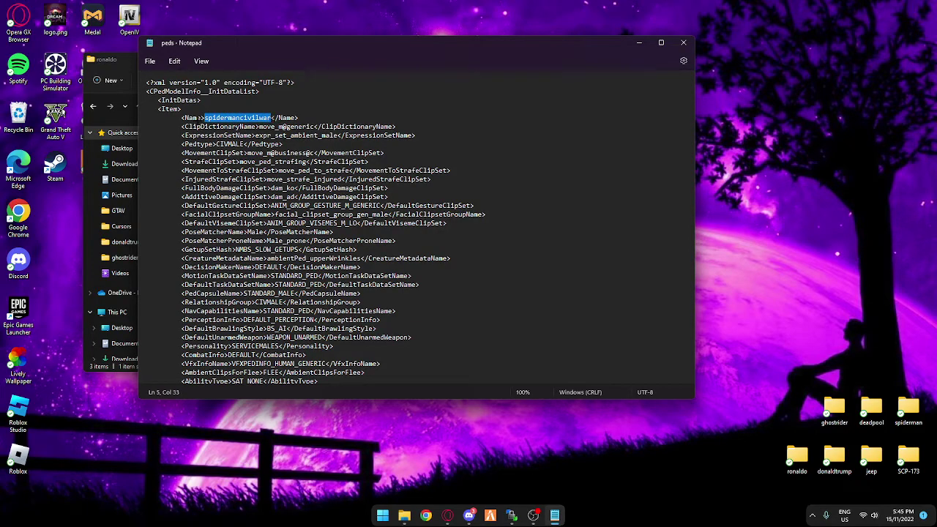
click(227, 126)
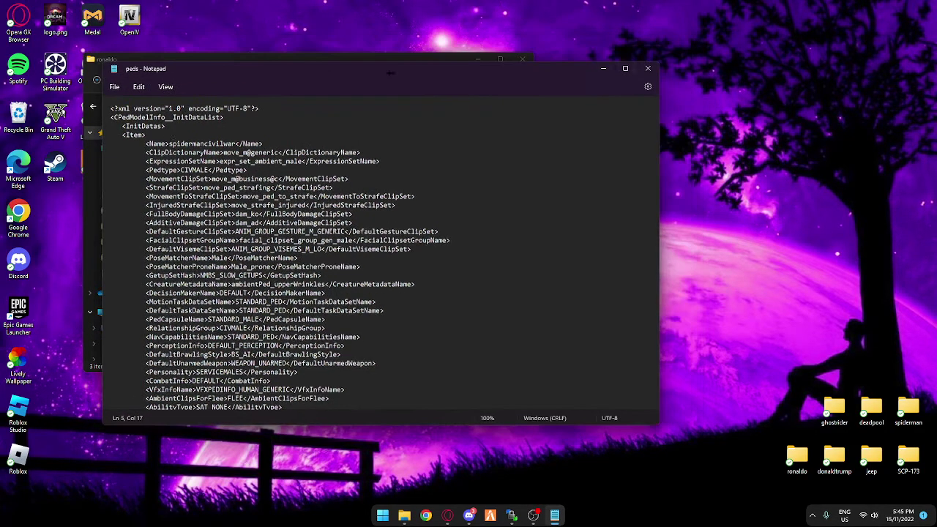
- Minimize the peds file, check the model file names in the stream folder and navigate back up to the desktop
click(605, 68)
double_click(208, 141)
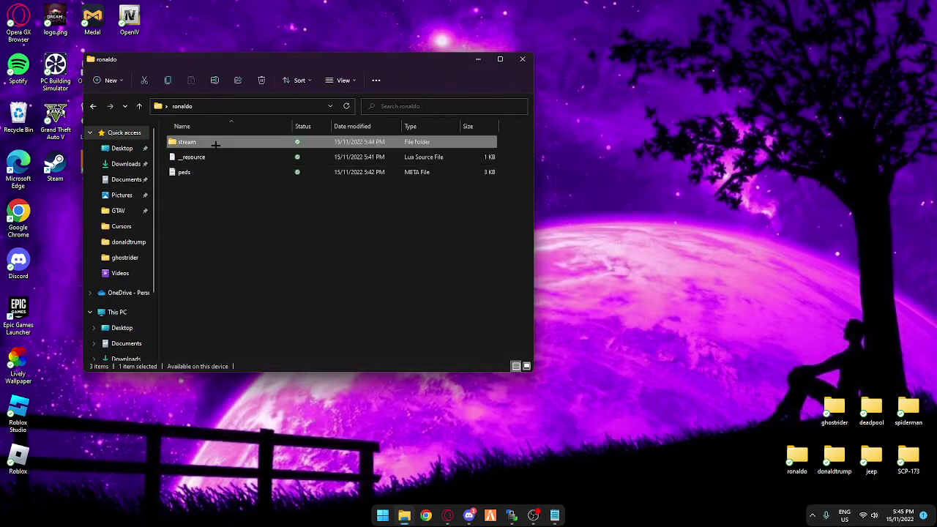
drag(286, 281, 178, 135)
drag(244, 220, 179, 136)
click(244, 249)
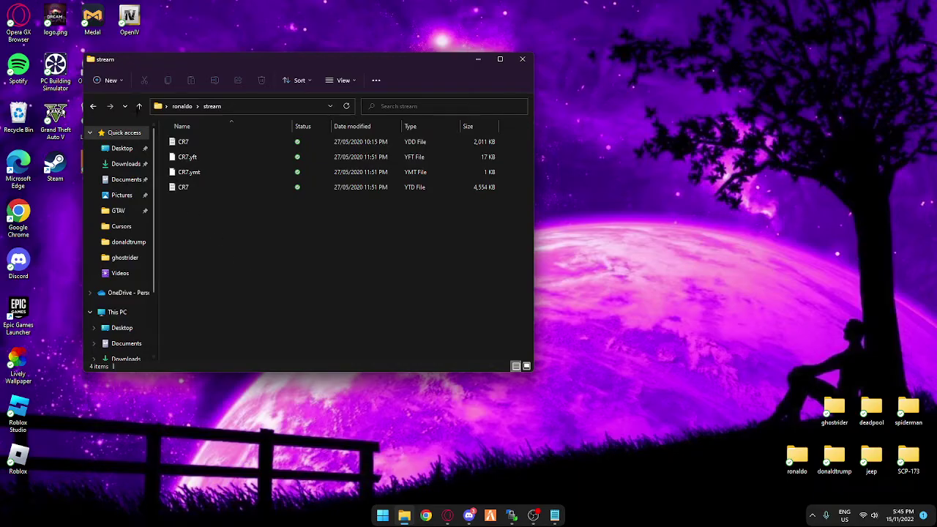
click(139, 106)
click(139, 106)
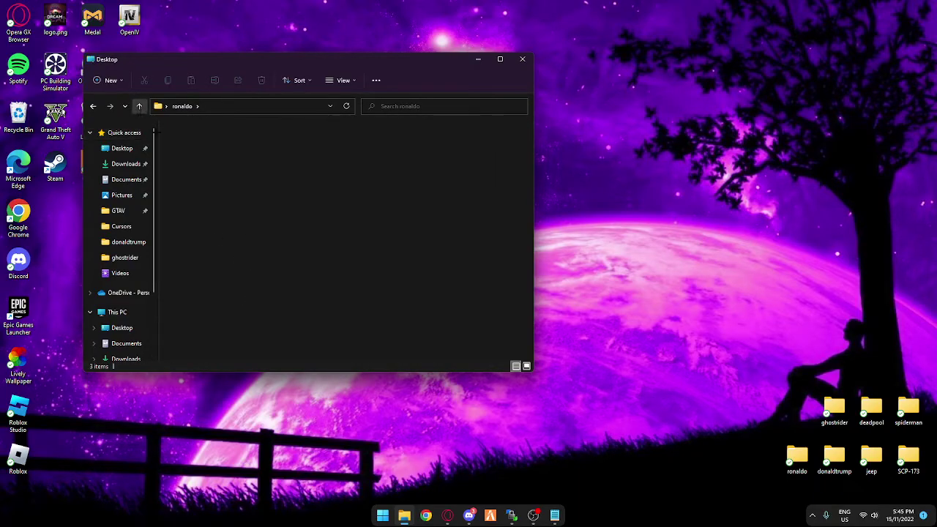
- Examine the ronaldo folder's contents and point out the matching ronaldo folder on the desktop
double_click(359, 349)
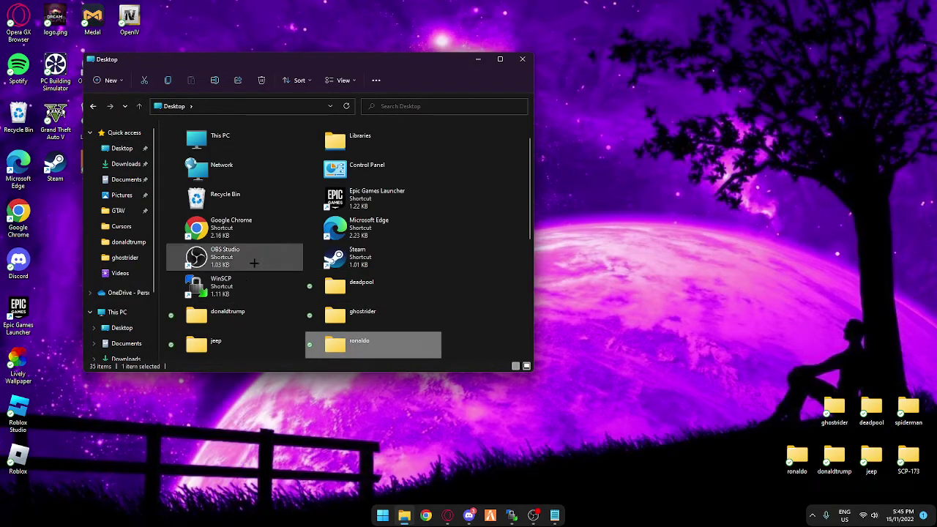
drag(335, 247, 204, 127)
click(278, 293)
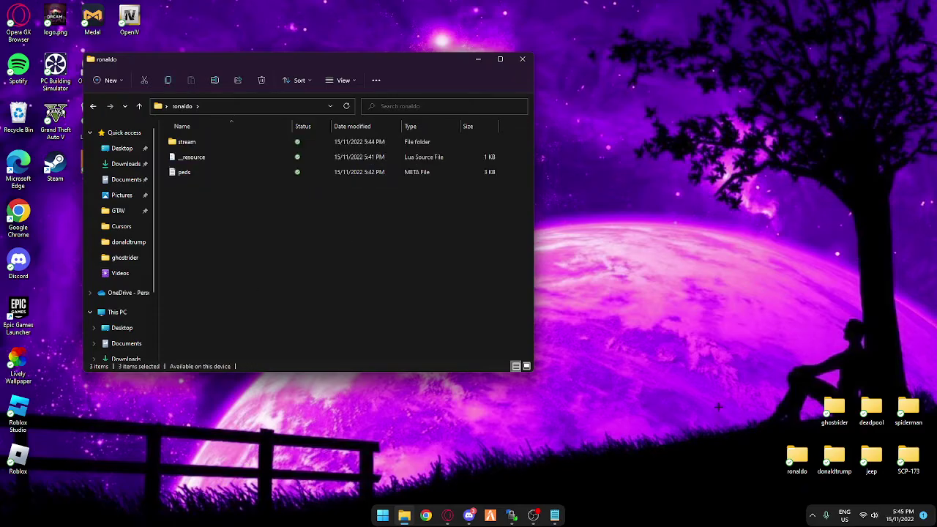
click(797, 458)
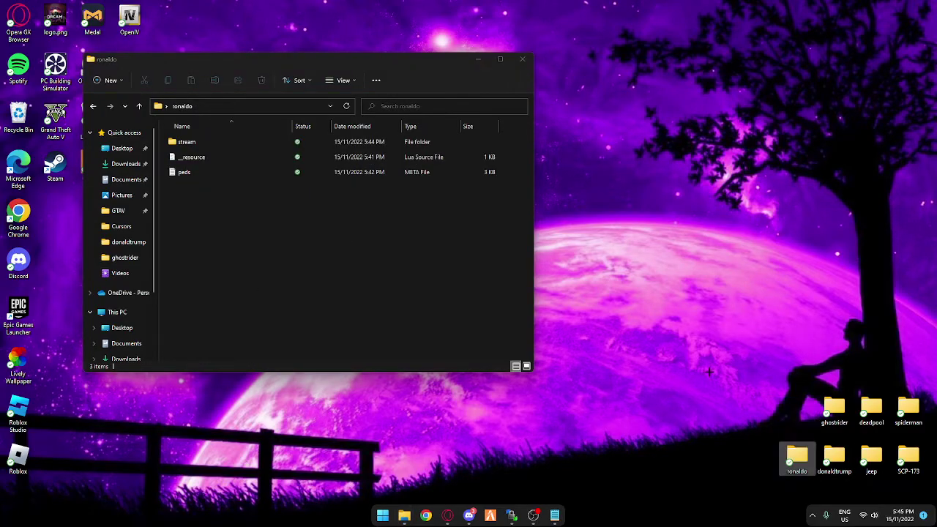
drag(746, 390, 807, 493)
drag(777, 408, 816, 486)
click(734, 414)
drag(777, 423, 817, 474)
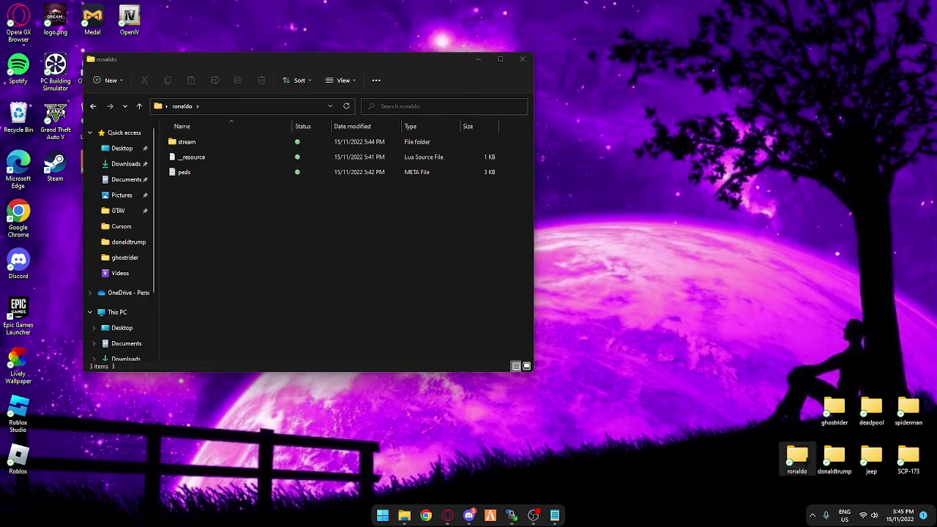
- Browse from OneDrive to the Desktop's ronaldo folder and bring up the peds file in Notepad
click(128, 292)
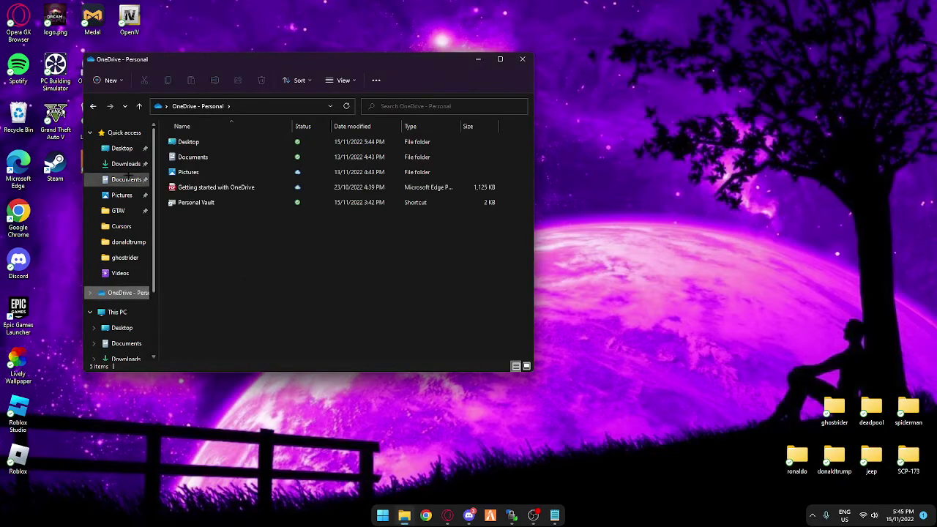
click(122, 148)
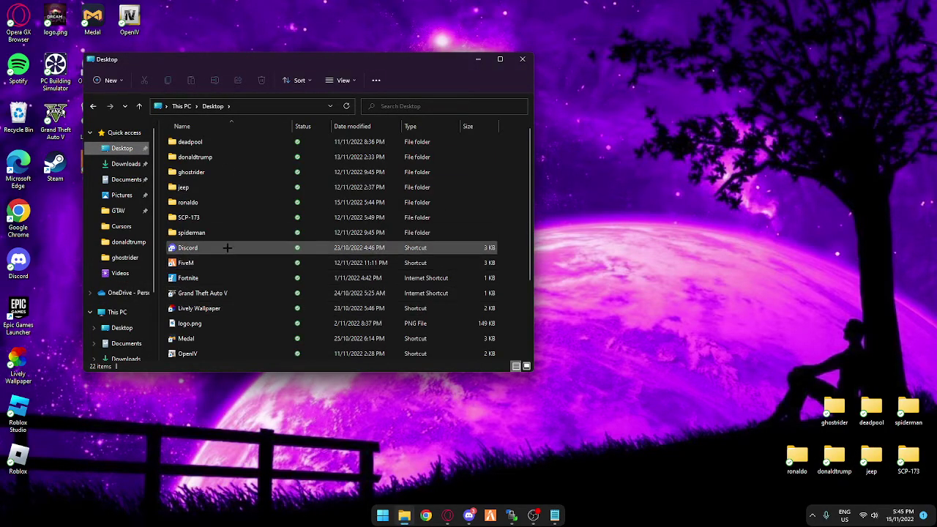
click(223, 204)
double_click(223, 204)
drag(318, 236, 256, 183)
click(256, 183)
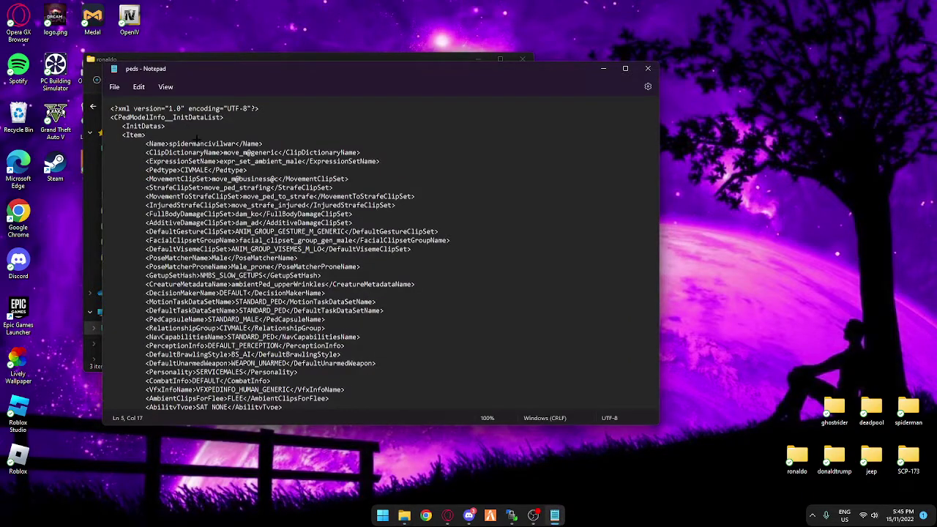
- Replace the ped name in the Name tag of the peds file with CR7 and save the file
drag(168, 143, 232, 144)
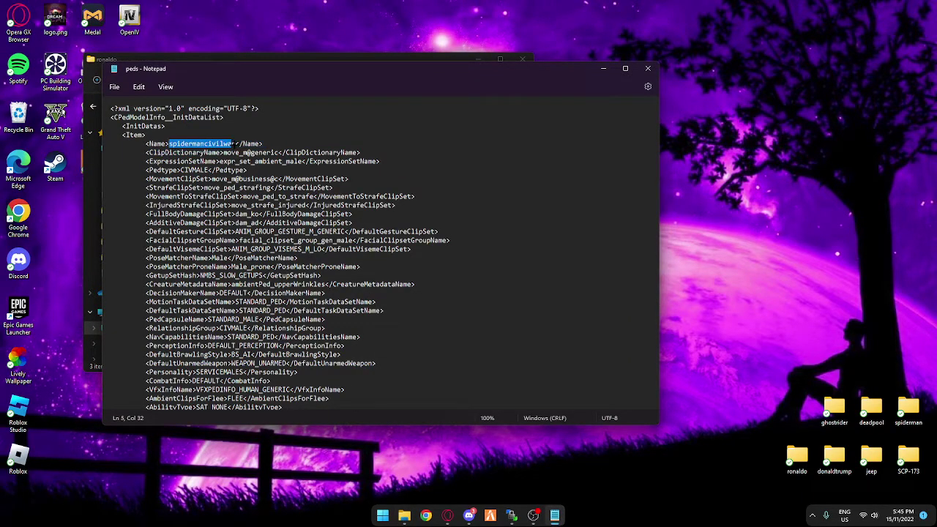
key(BackSpace)
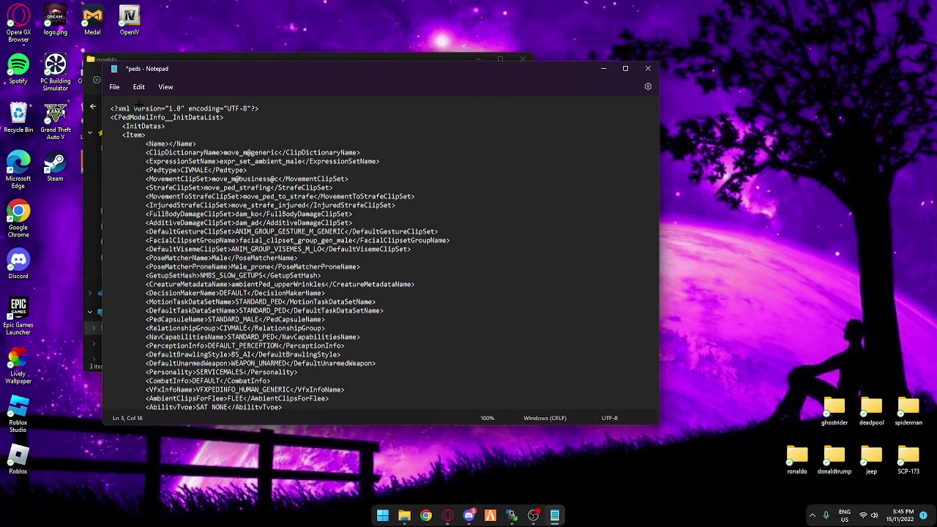
drag(384, 71, 427, 213)
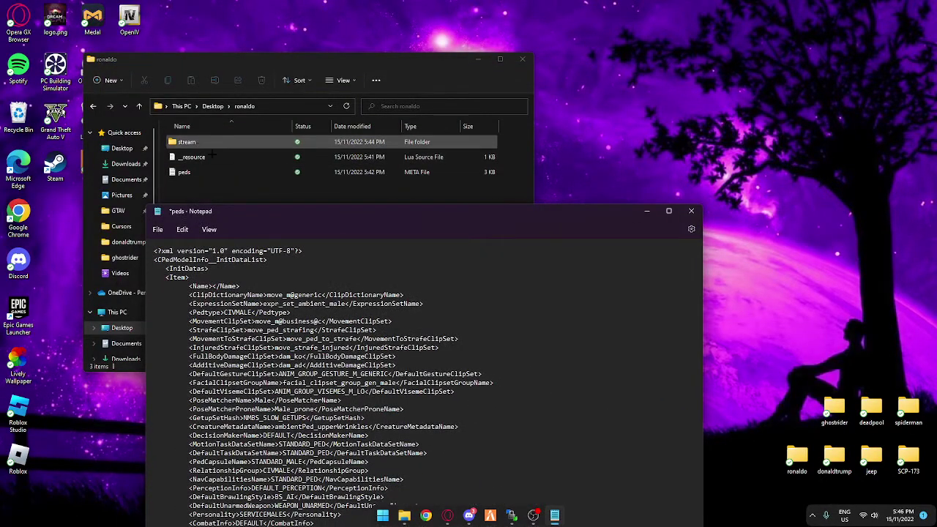
drag(287, 212, 226, 76)
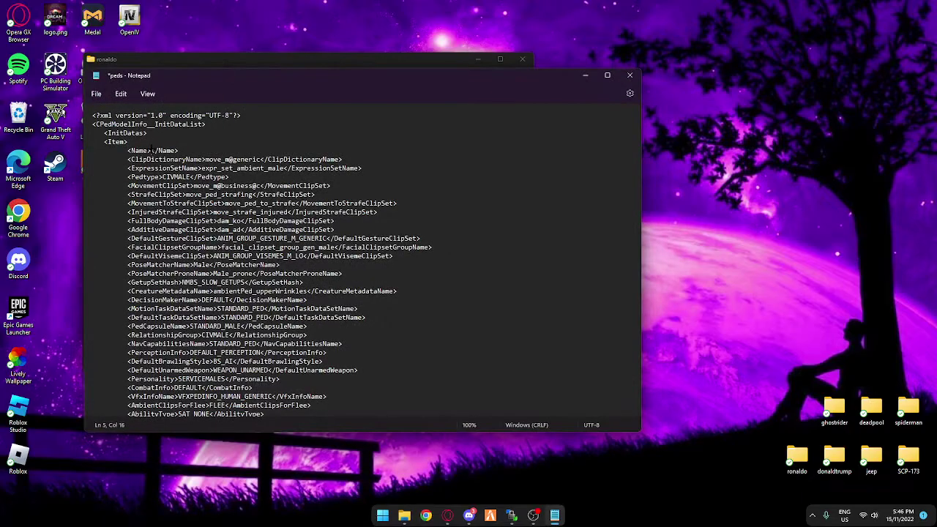
text(CR7)
key(ctrl+s)
click(120, 94)
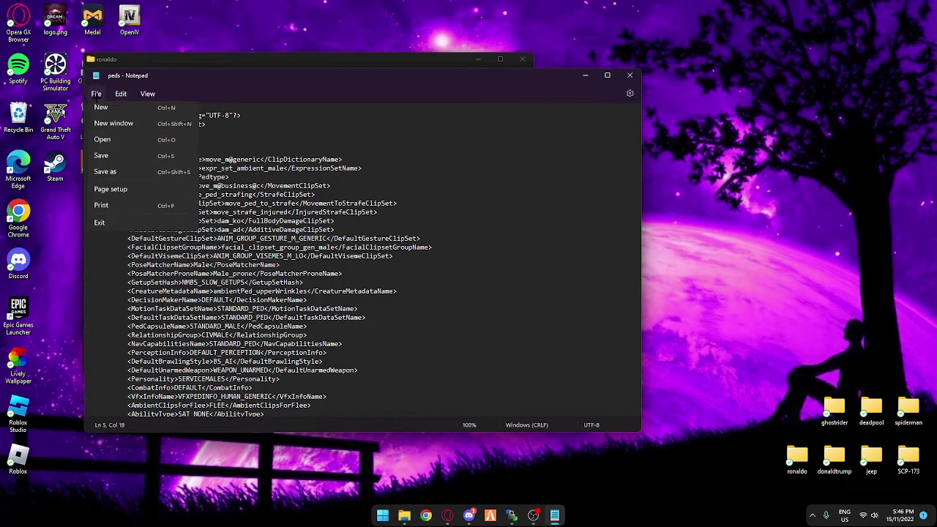
click(288, 180)
- Search the peds file for "spiderman" to check for leftover references, and close the search
drag(504, 88, 606, 69)
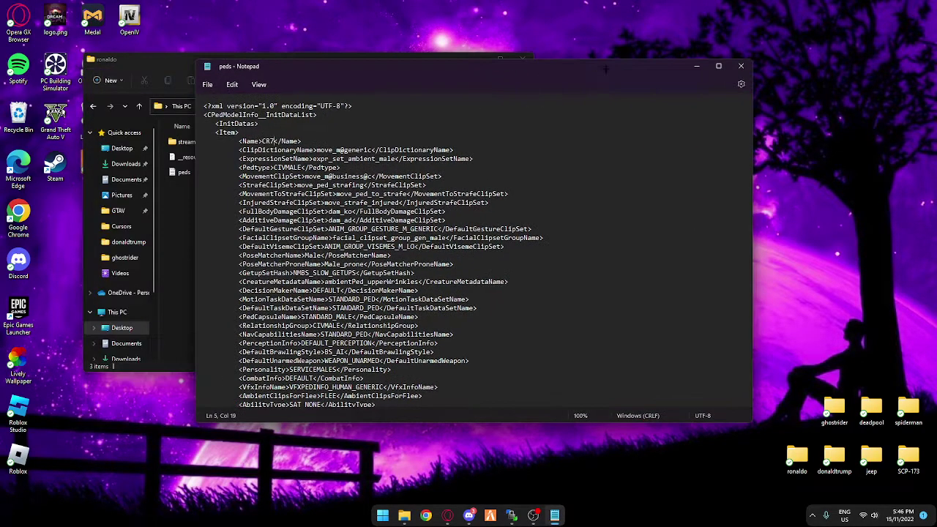
drag(219, 130, 490, 349)
click(418, 290)
key(ctrl+f)
text(spiderman)
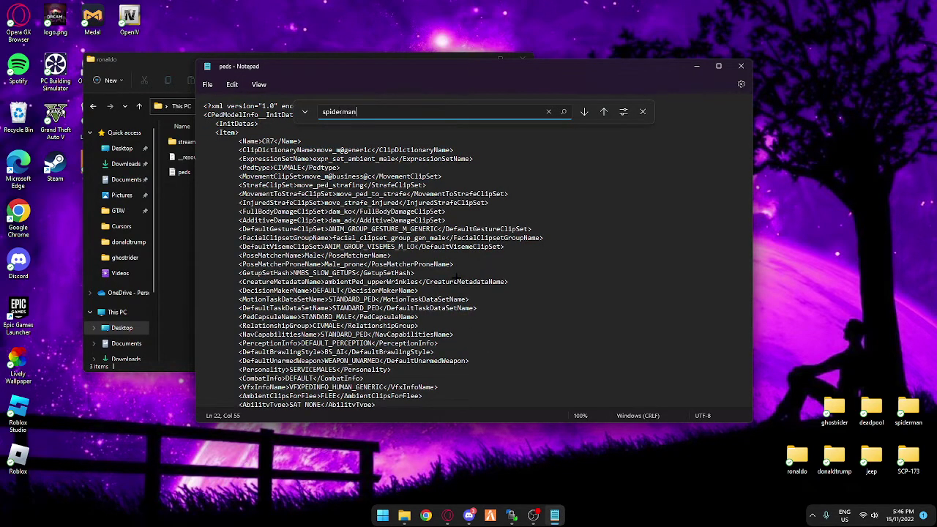
key(ctrl+a)
key(BackSpace)
click(643, 111)
- Check the CR7 entry in the Name tag and close the peds file
drag(241, 141, 394, 203)
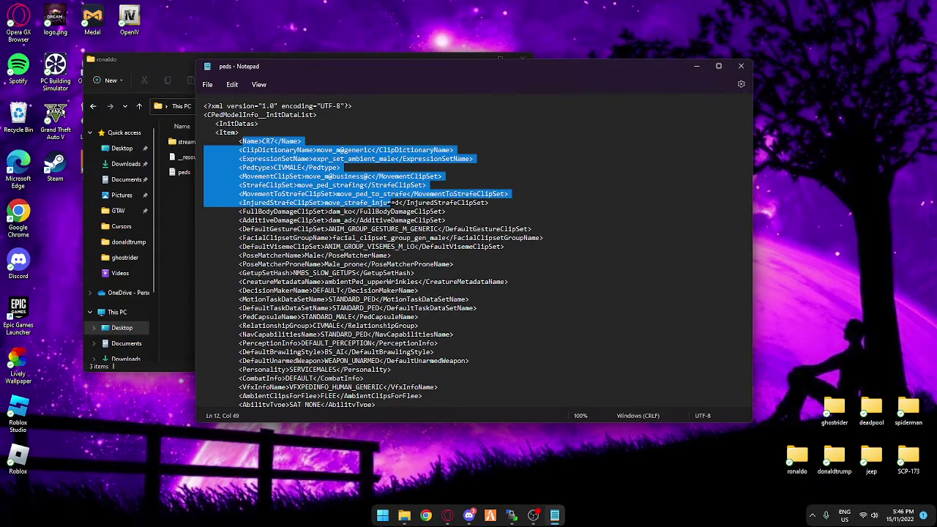
click(254, 140)
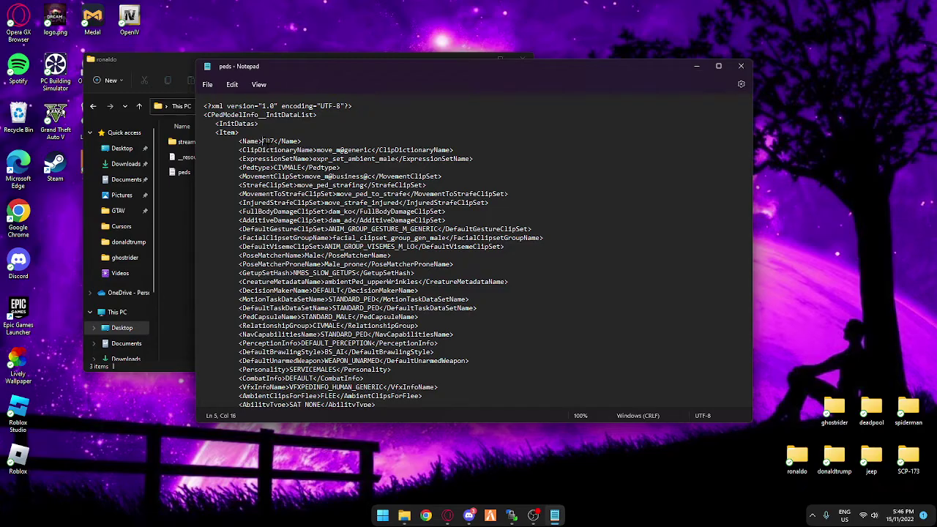
triple_click(268, 141)
click(268, 140)
drag(258, 68, 208, 69)
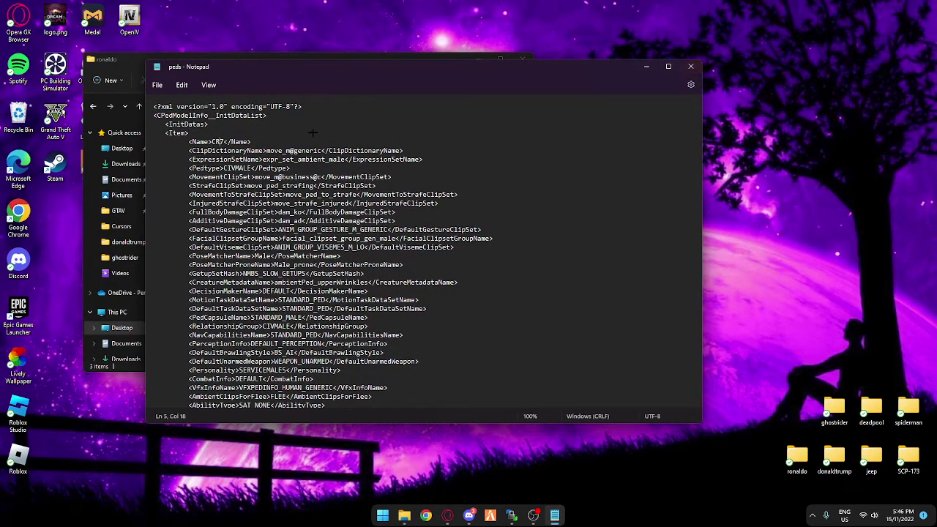
click(690, 67)
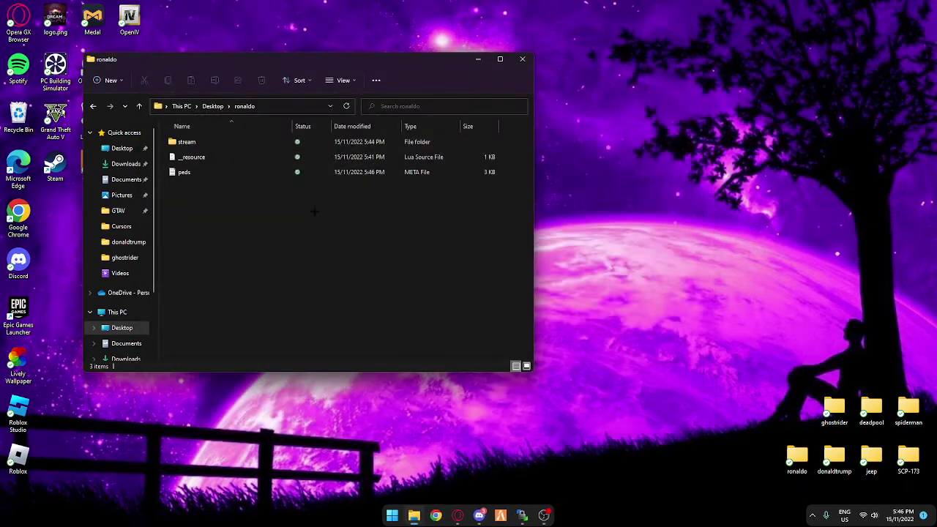
- Compare the model file names in the stream folder with the ped name in the reopened peds file, and close it
click(221, 145)
double_click(221, 145)
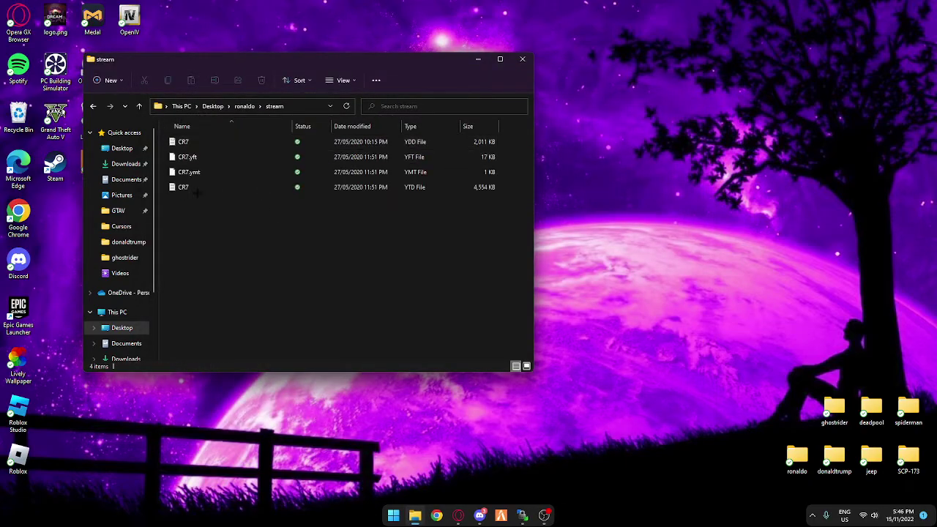
click(139, 106)
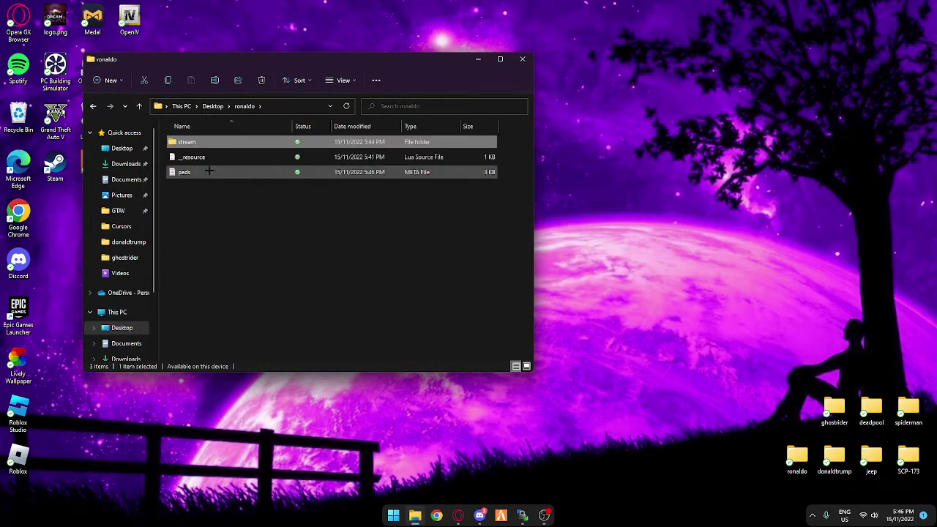
double_click(212, 172)
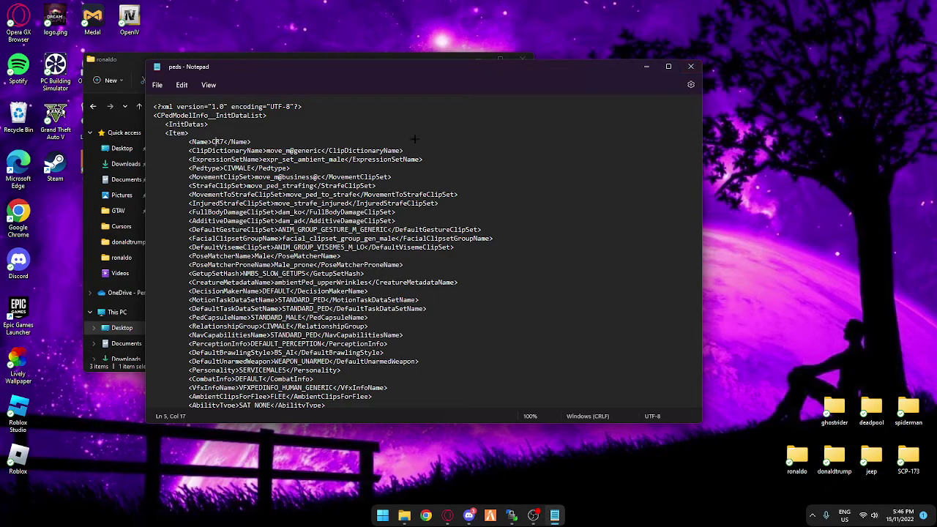
drag(521, 73, 471, 75)
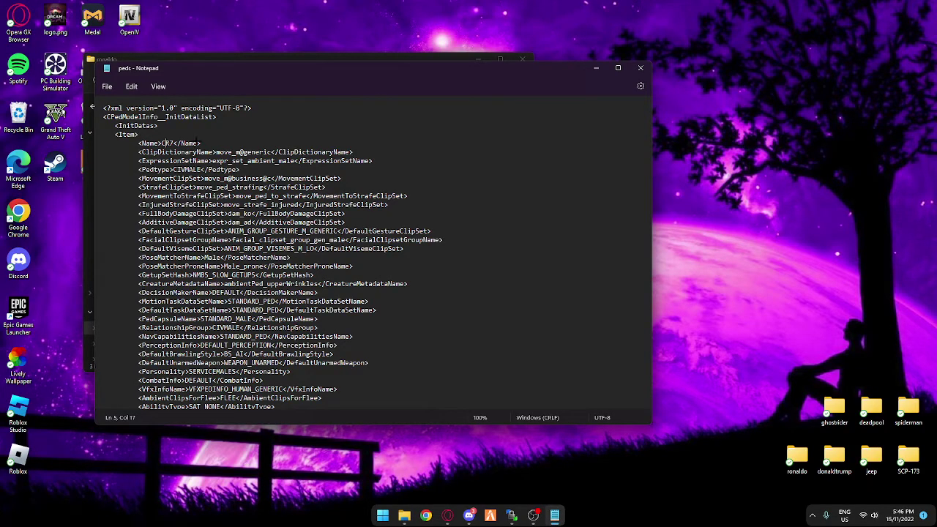
click(641, 67)
- Revisit the stream folder, return File Explorer to the Desktop folder and move its window aside
key(Up)
key(Up)
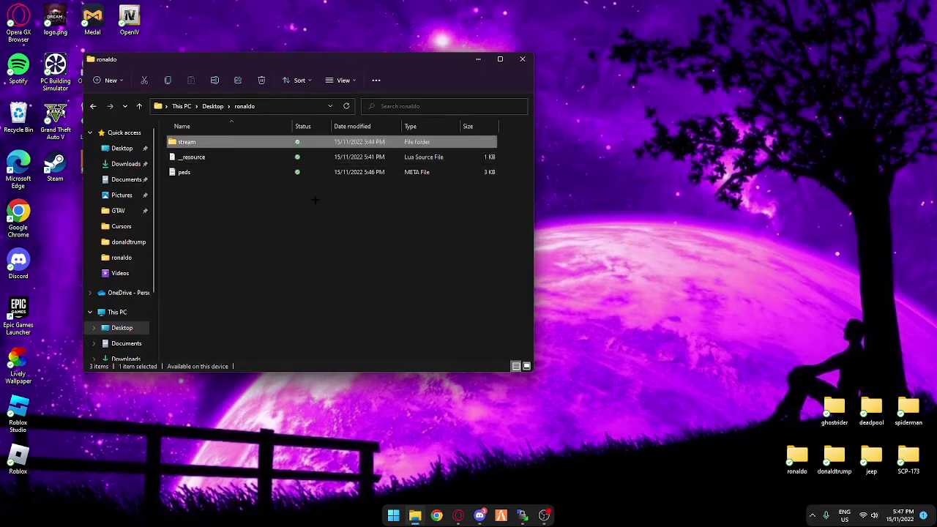
key(Return)
click(138, 106)
drag(192, 62, 251, 60)
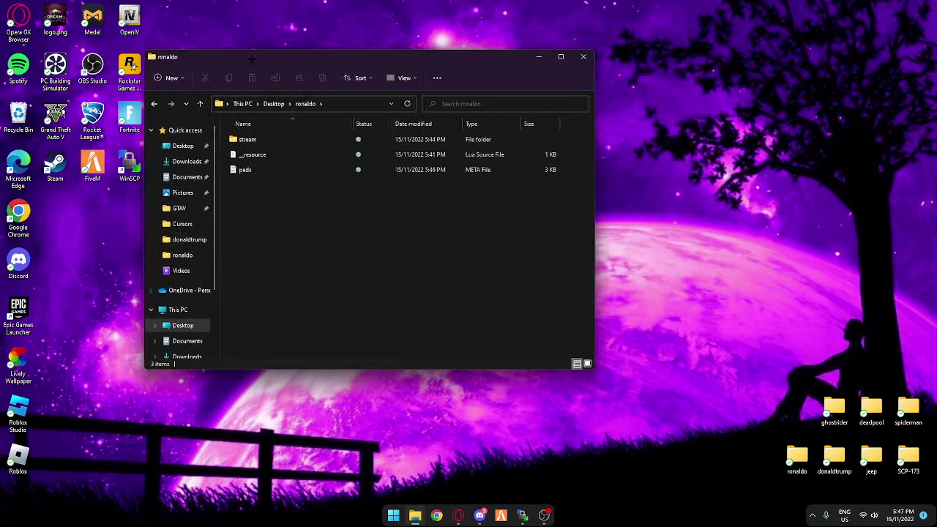
click(180, 146)
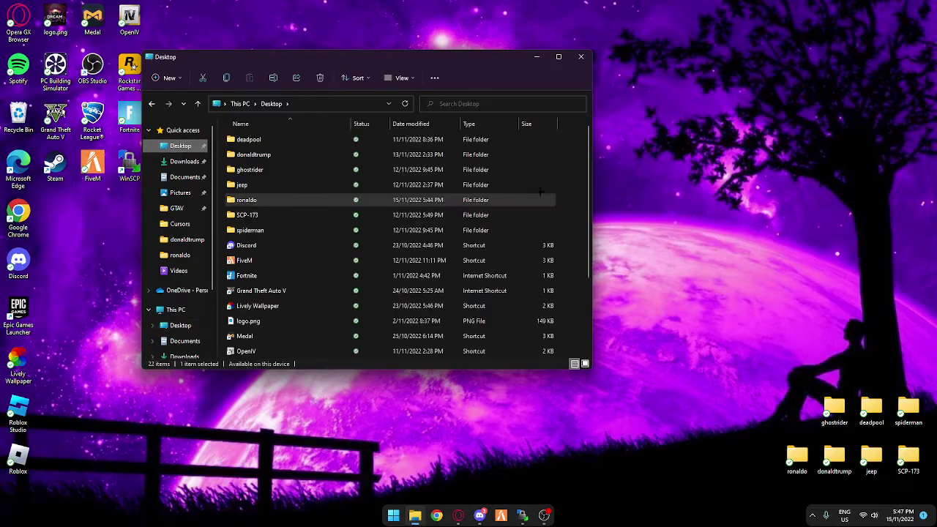
drag(340, 58, 676, 52)
- Switch to WinSCP, place its window beside File Explorer and open the server's resources folder
click(522, 516)
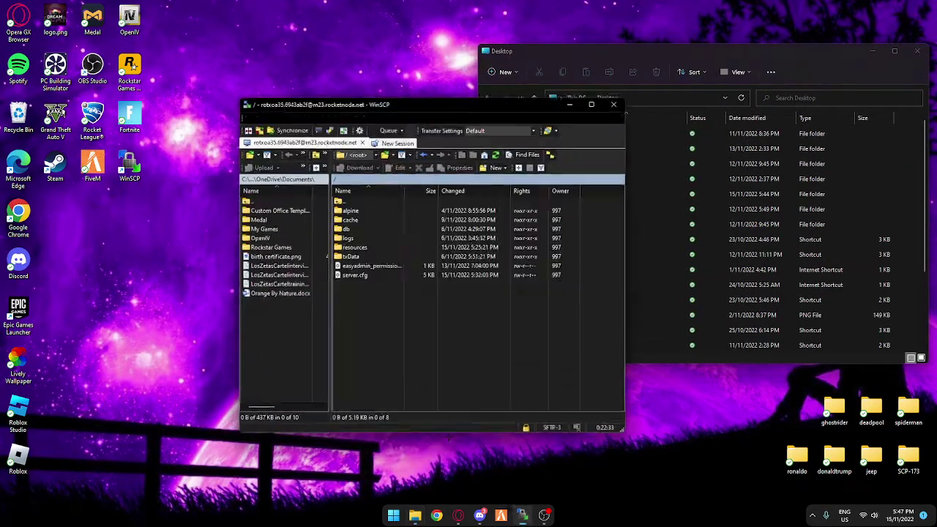
drag(371, 100, 218, 78)
double_click(212, 222)
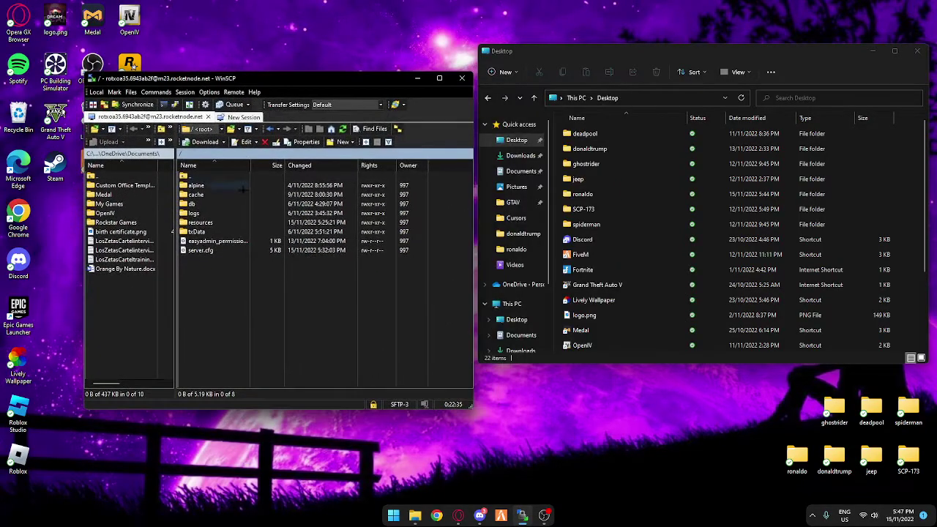
double_click(209, 176)
mouse_move(217, 78)
mouse_down()
mouse_move(157, 74)
mouse_move(222, 75)
mouse_up()
double_click(164, 220)
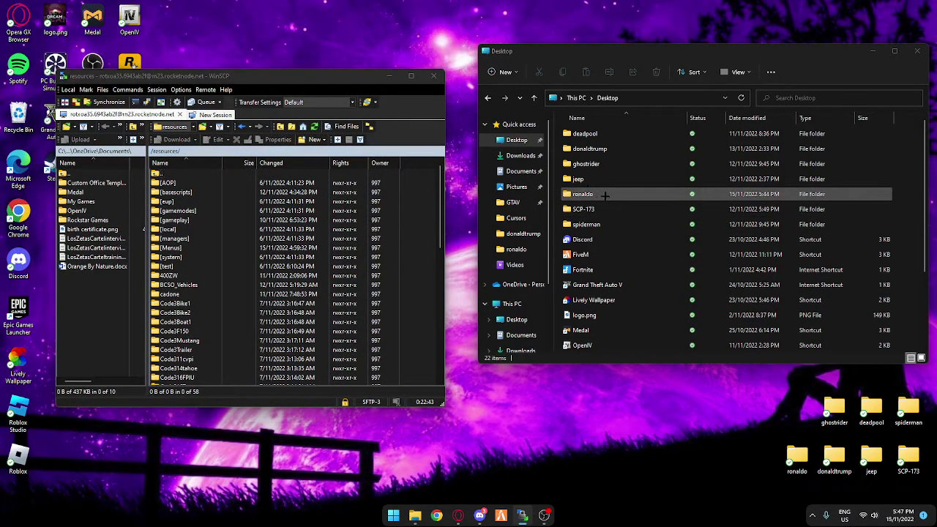
- Try to upload the ronaldo folder from the Desktop into the server's resources folder, and close File Explorer
drag(605, 195, 424, 227)
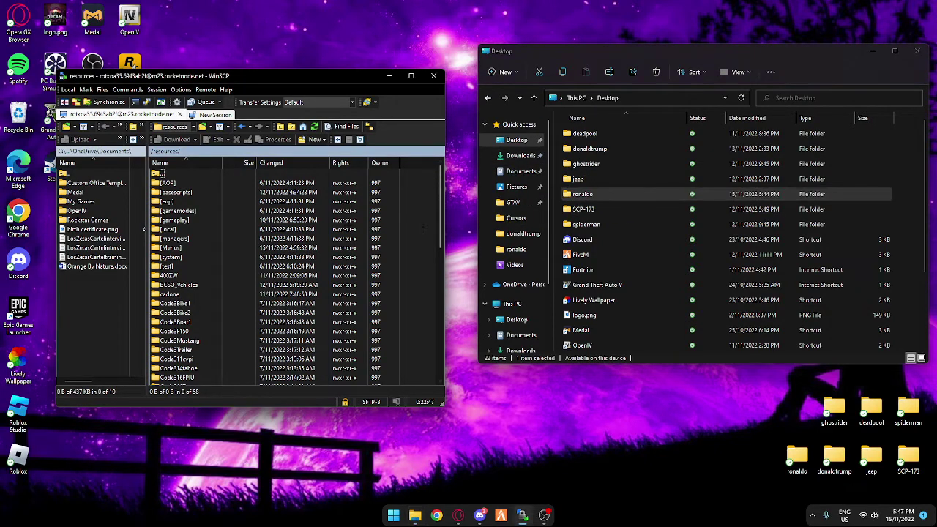
scroll(214, 294, down, 5)
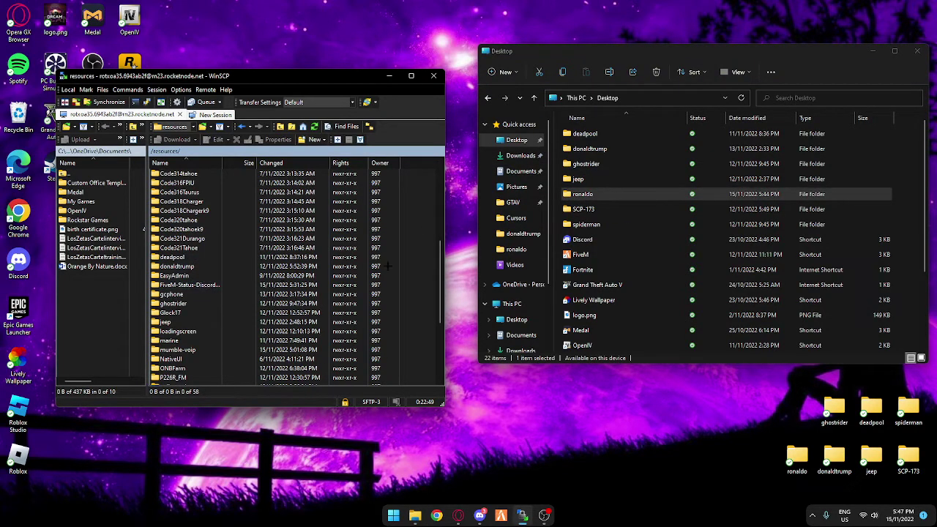
drag(257, 222, 604, 179)
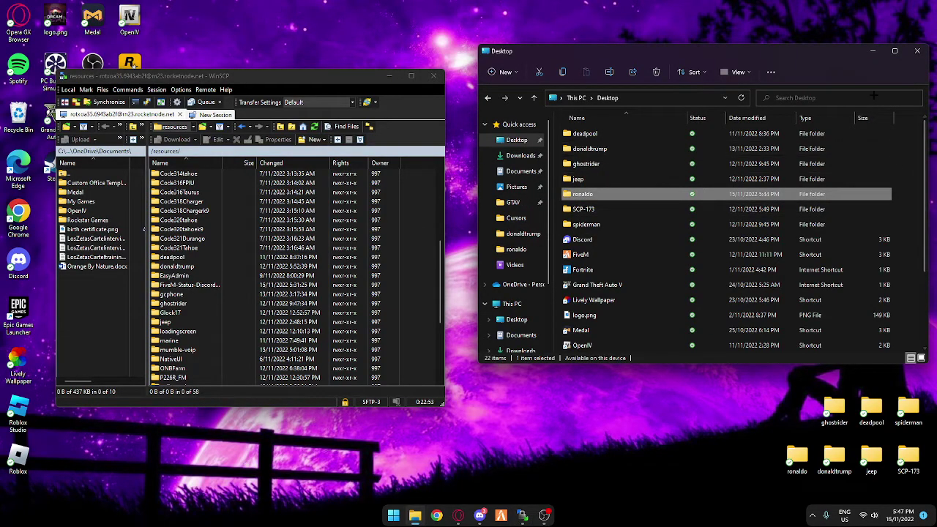
click(919, 51)
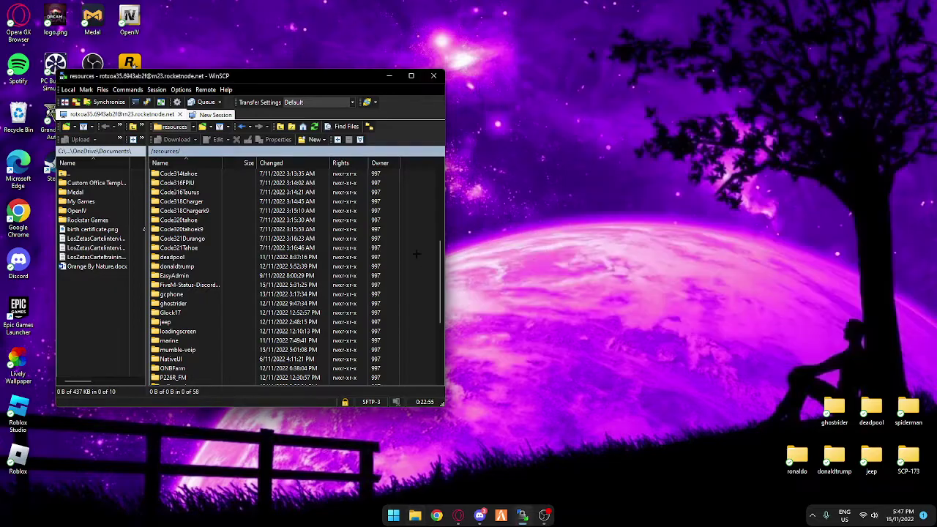
- Return to the server's root directory and open server.cfg in the WinSCP editor
scroll(190, 223, up, 7)
double_click(170, 172)
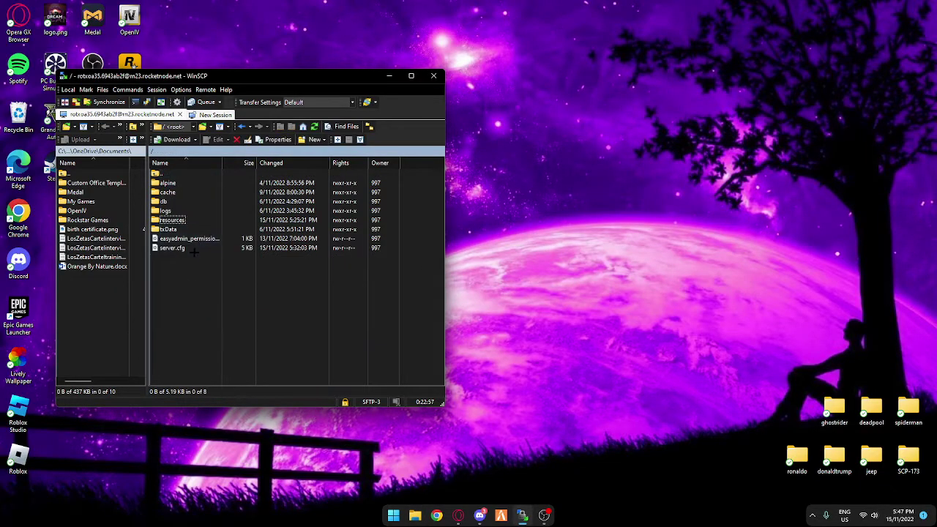
double_click(189, 248)
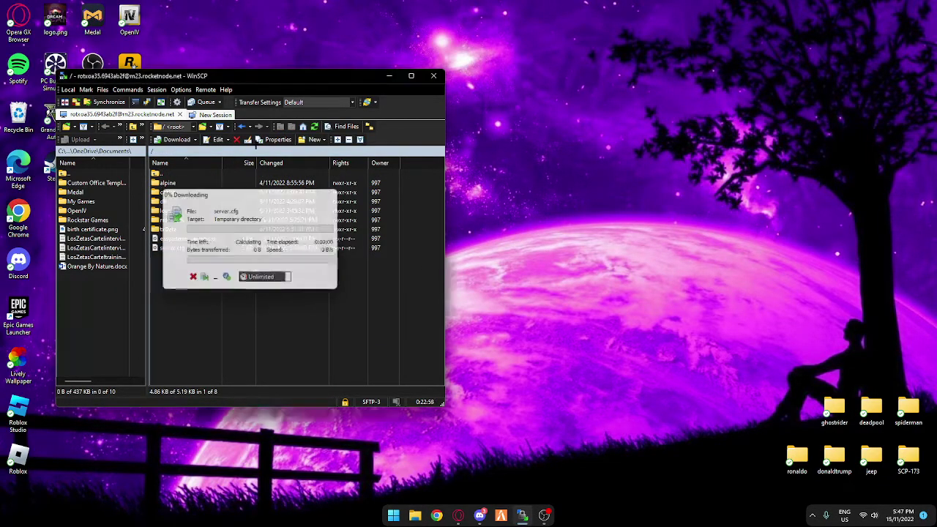
drag(496, 73, 265, 84)
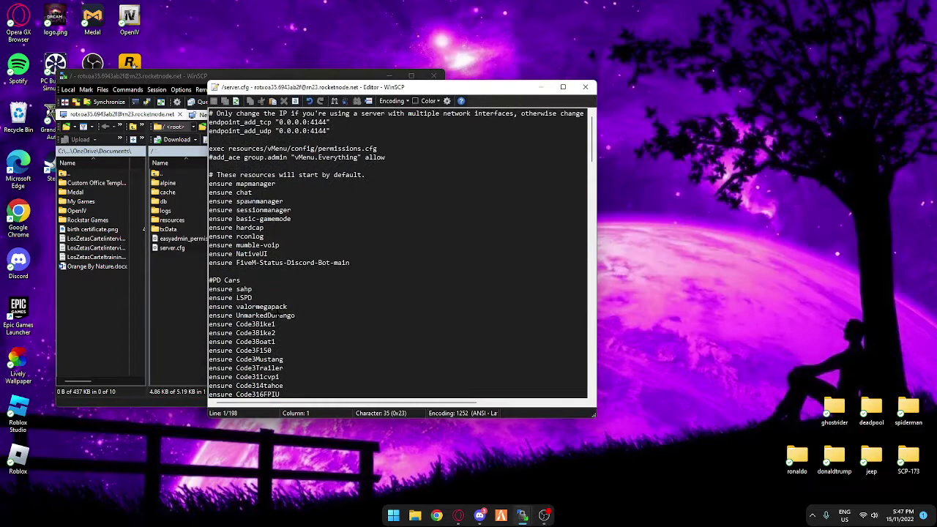
- Review the default resources and the #PD Cars section in server.cfg
scroll(274, 313, down, 4)
drag(210, 175, 248, 175)
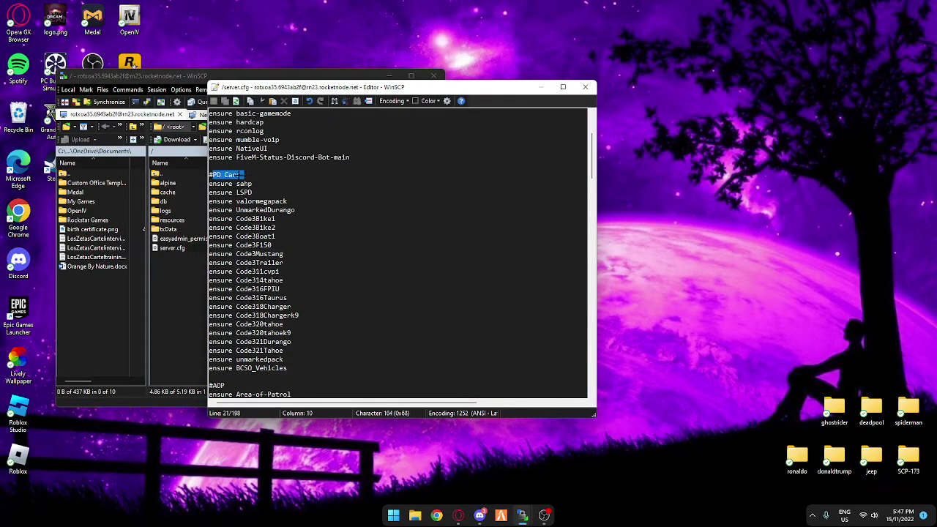
click(249, 174)
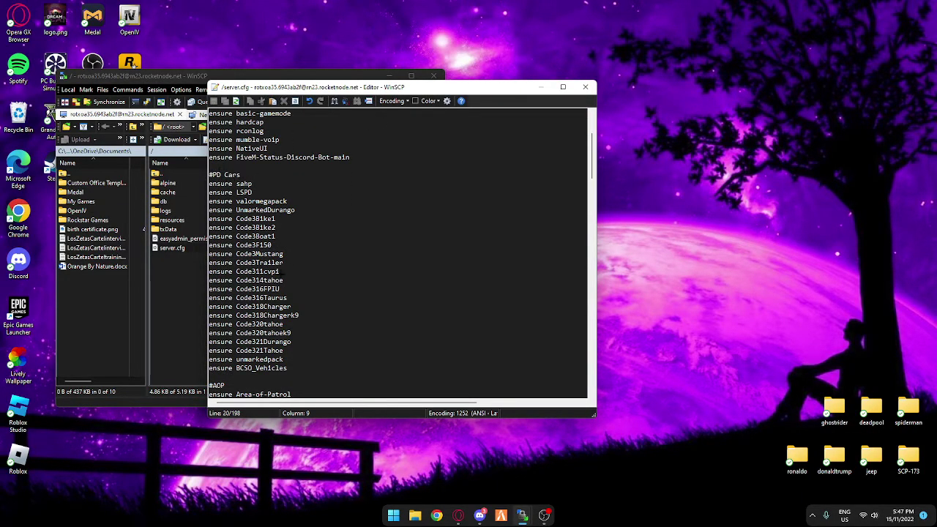
scroll(277, 245, up, 4)
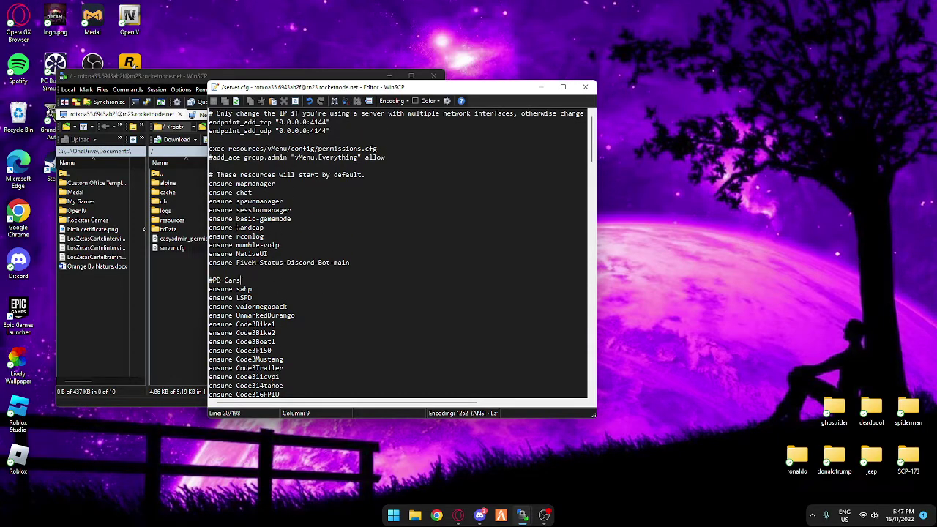
scroll(237, 227, down, 9)
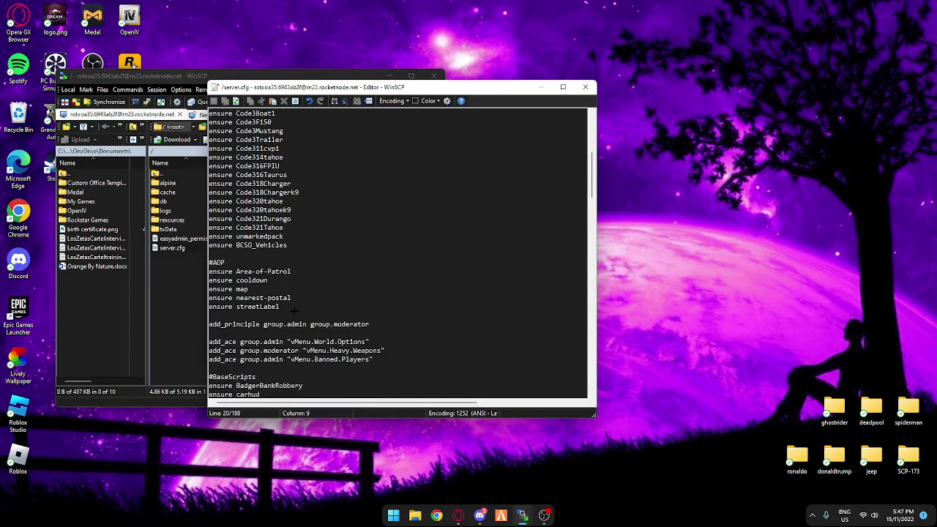
- Delete the "ensure VoiceChat-master" and "ensure gcphone" lines from the #BaseScripts section and save server.cfg
scroll(294, 311, down, 2)
scroll(271, 315, down, 7)
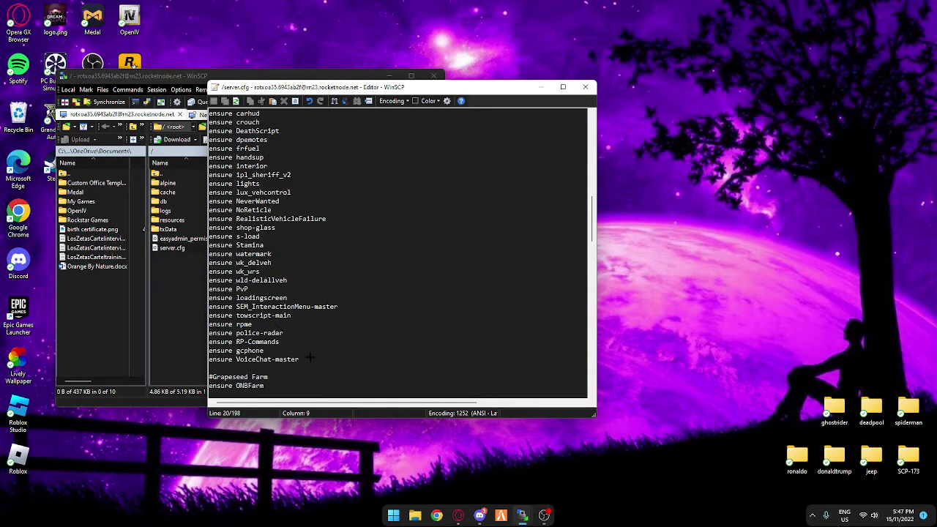
shift+click(237, 359)
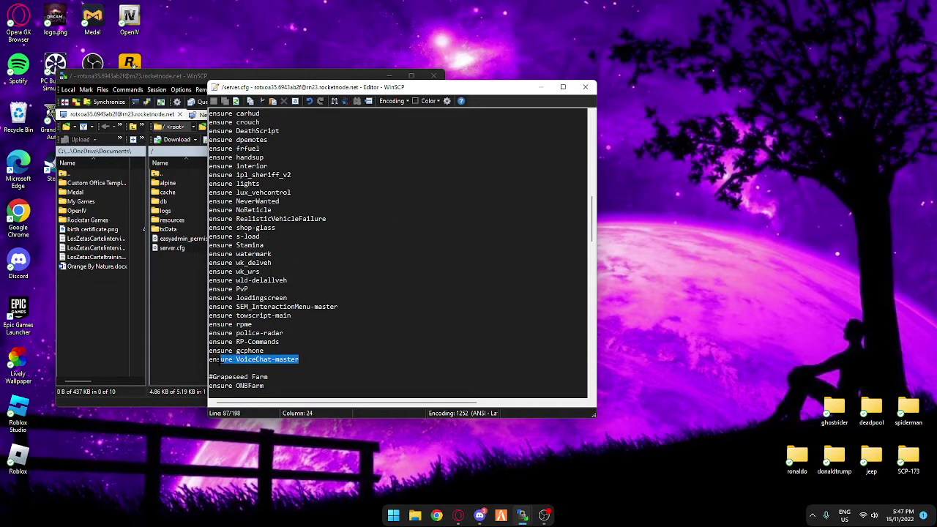
key(BackSpace)
key(BackSpace)
key(ctrl+s)
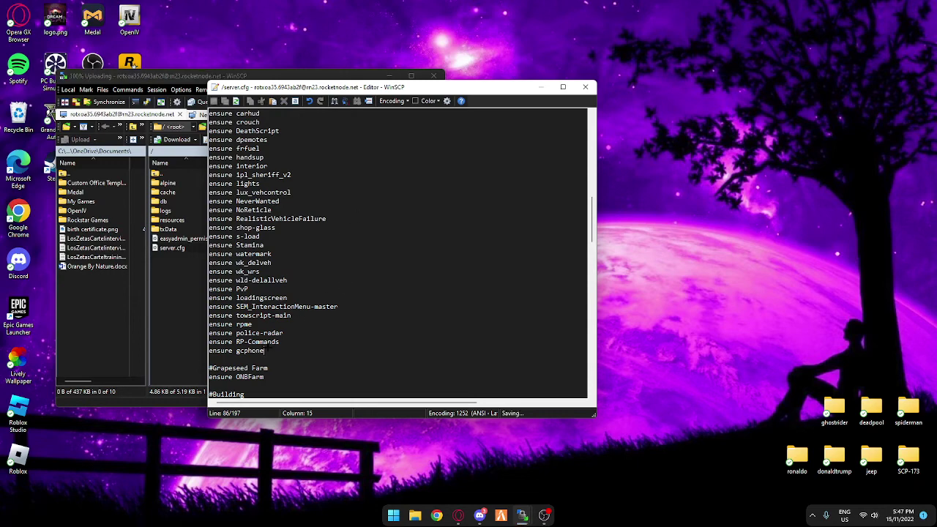
key(shift+Home)
key(BackSpace)
key(BackSpace)
key(ctrl+s)
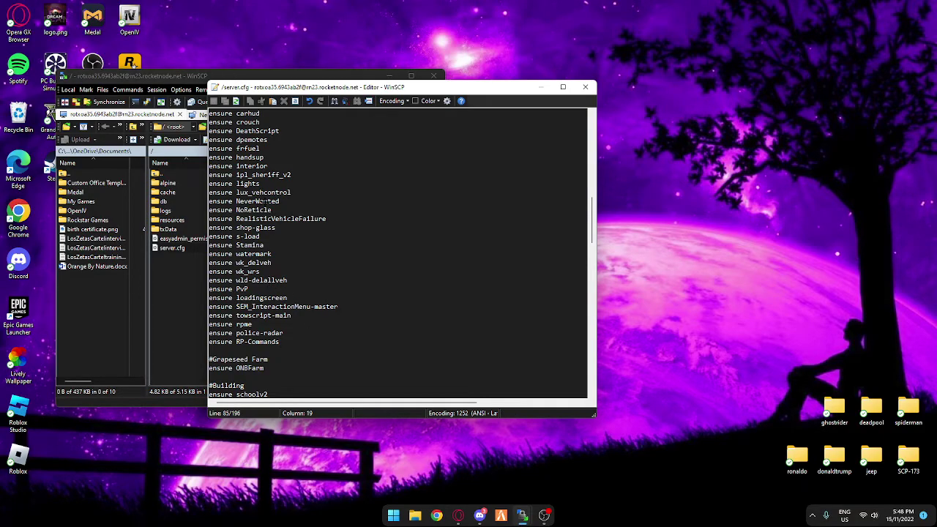
- Delete the "ensure ronaldo" line from the #Peds section and save server.cfg
scroll(300, 239, down, 3)
scroll(282, 269, down, 6)
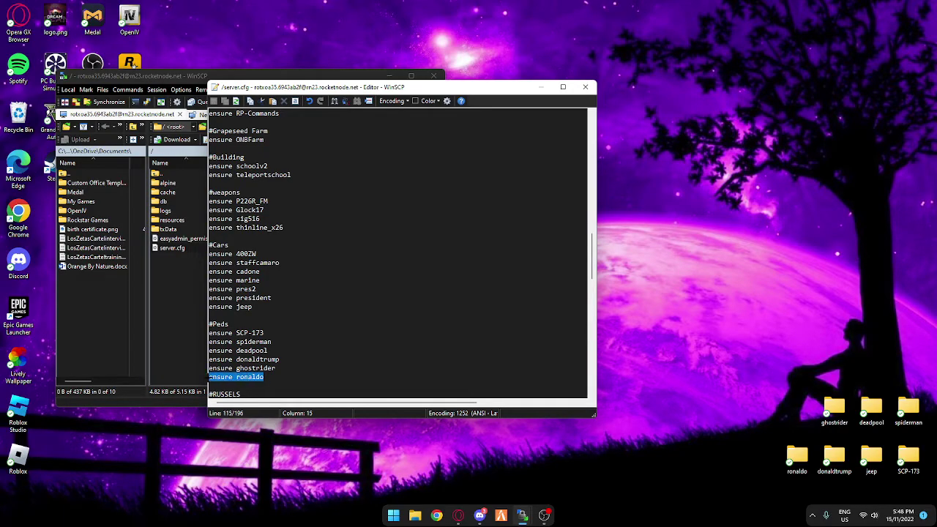
key(BackSpace)
key(BackSpace)
key(ctrl+s)
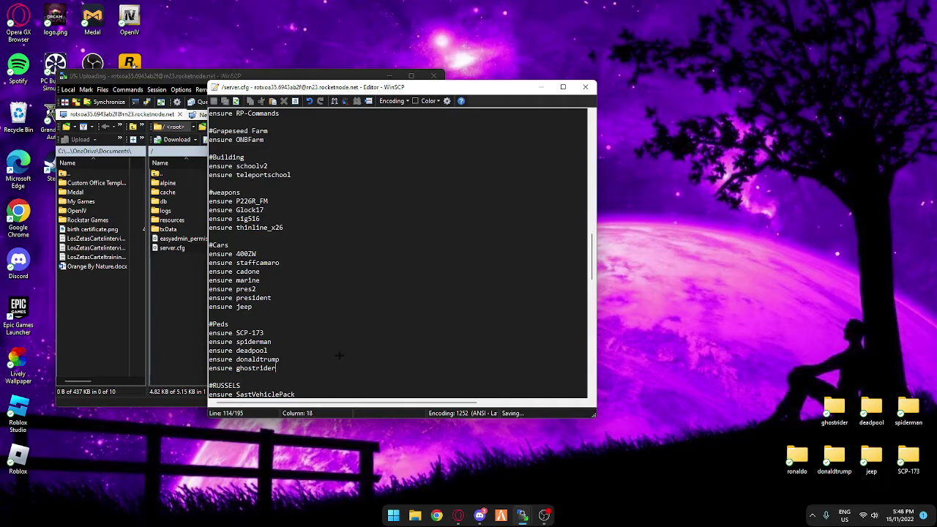
- Add the line "ensure ronaldo" below "ensure ghostrider" in the #Peds section and save server.cfg
drag(217, 332, 276, 368)
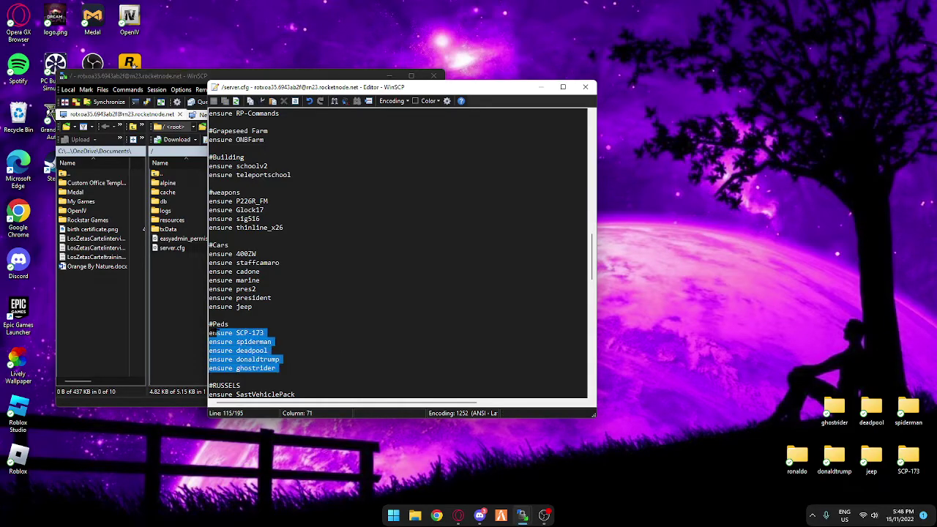
drag(205, 322, 284, 366)
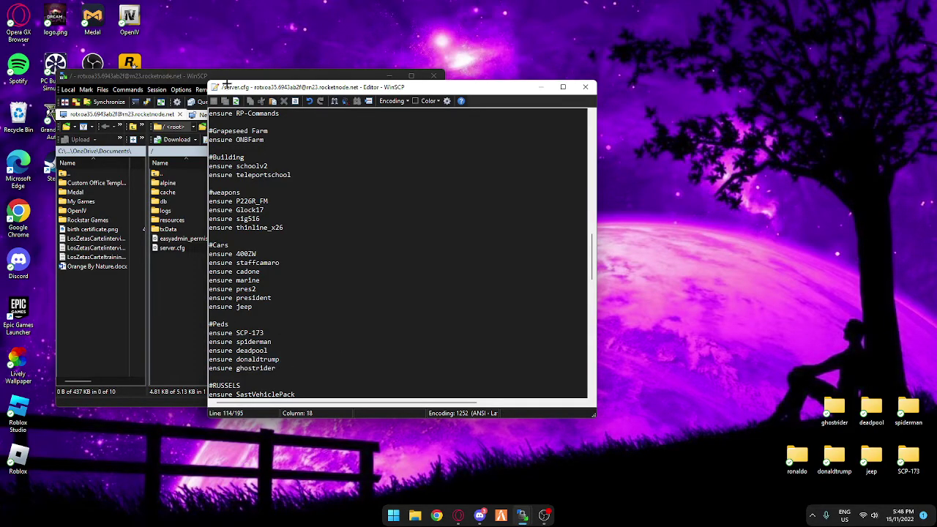
key(Return)
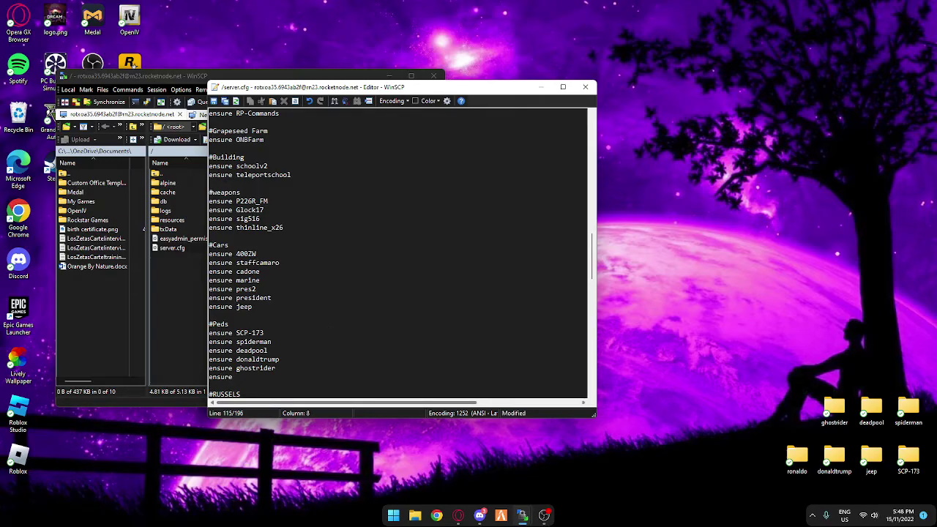
key(ctrl+s)
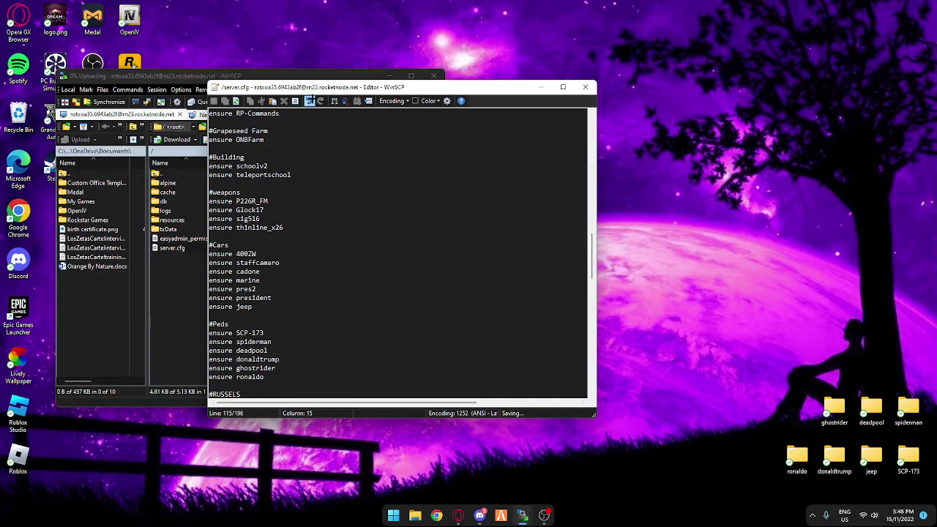
- Move the server.cfg editor window aside and close it
drag(321, 88, 264, 93)
mouse_move(794, 457)
mouse_down()
mouse_move(722, 367)
mouse_move(632, 141)
mouse_move(758, 441)
mouse_move(799, 458)
mouse_up()
click(208, 260)
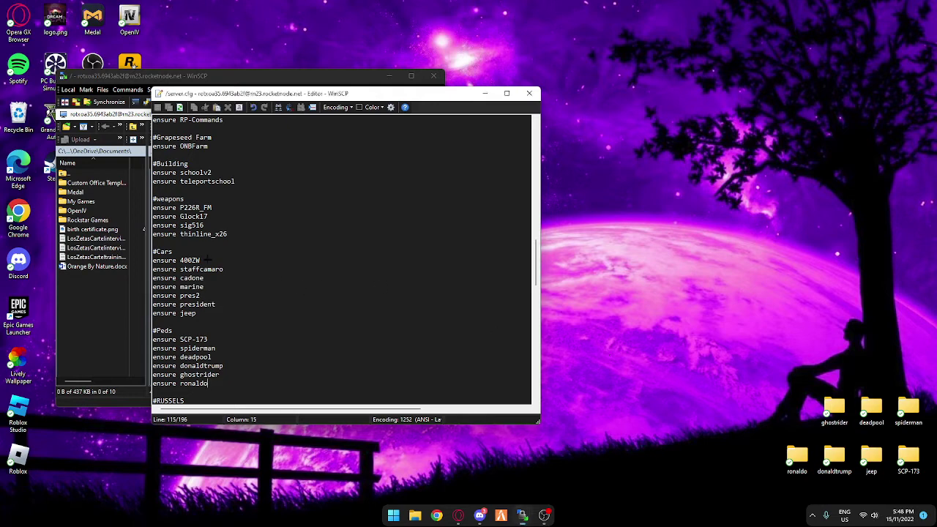
drag(192, 93, 226, 111)
click(563, 111)
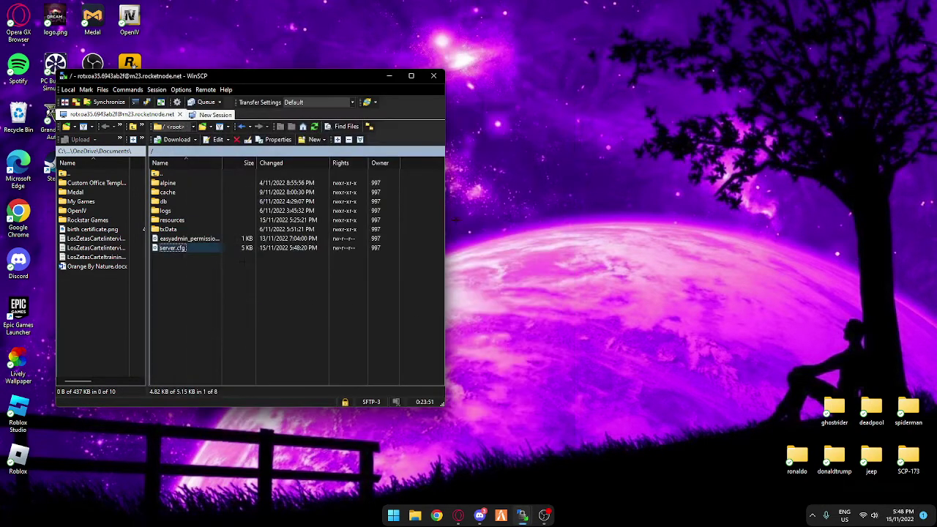
- Open the server's resources folder and check that it contains the ronaldo folder
click(189, 275)
double_click(172, 220)
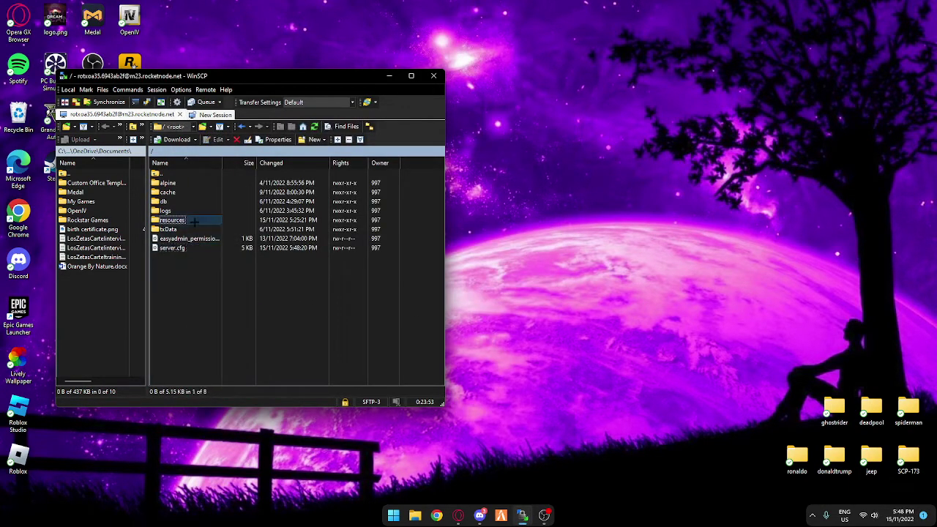
scroll(231, 286, down, 10)
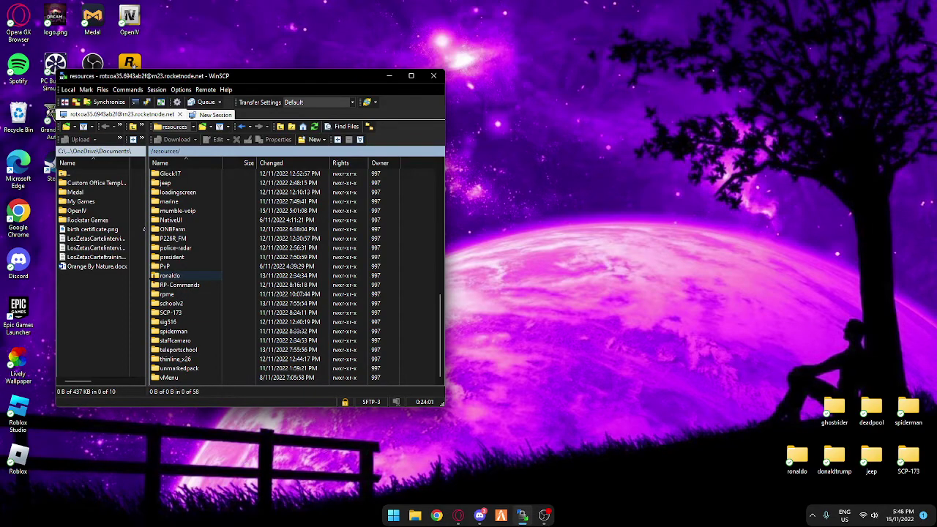
scroll(194, 276, up, 11)
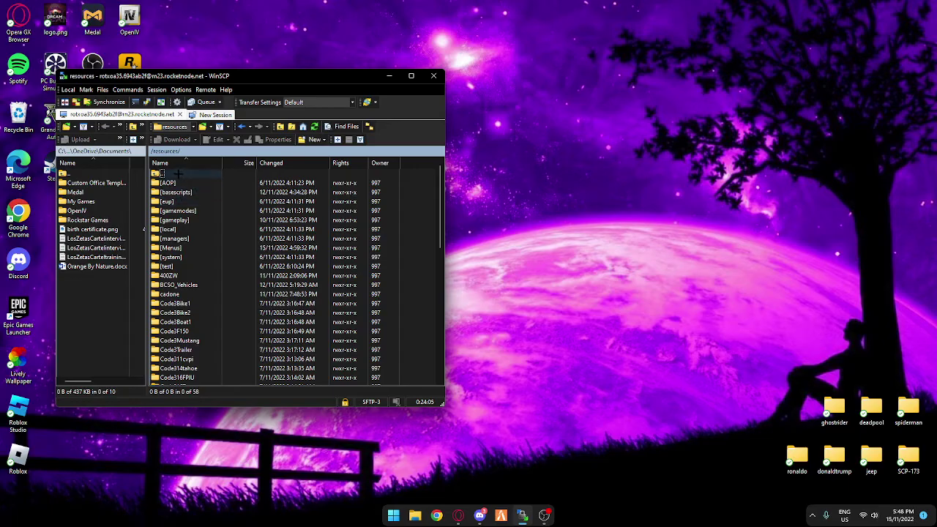
- Return to the server's root directory and close WinSCP
double_click(178, 173)
drag(278, 76, 387, 78)
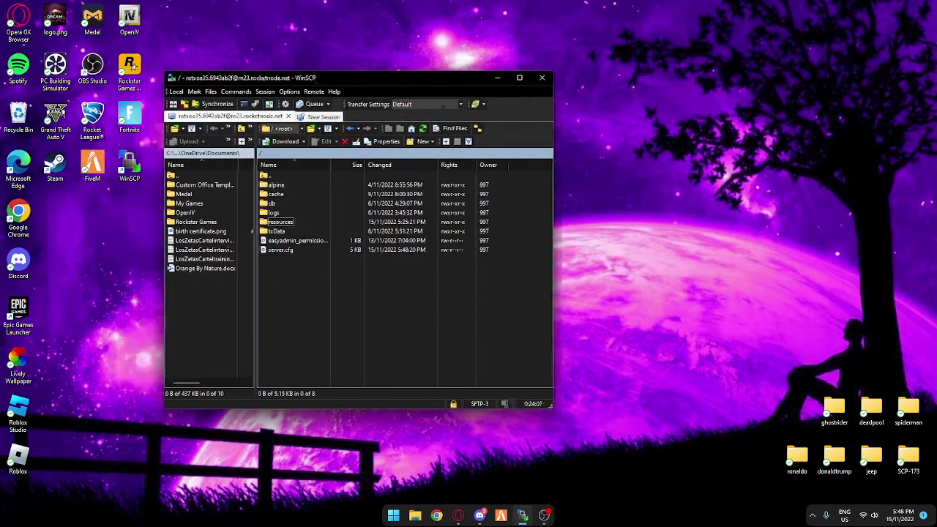
click(542, 77)
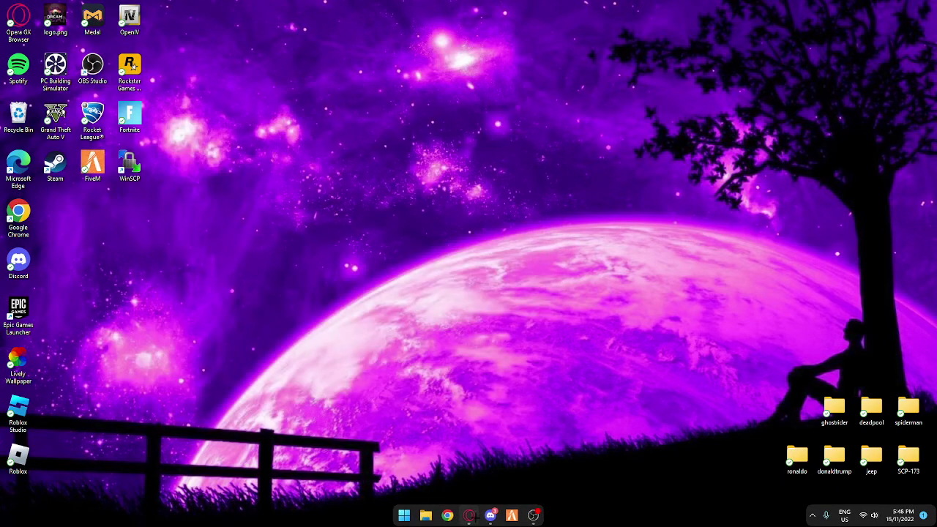
- Switch to the RocketNode panel in Opera GX and restart the Dream Roleplay server
click(469, 515)
triple_click(304, 97)
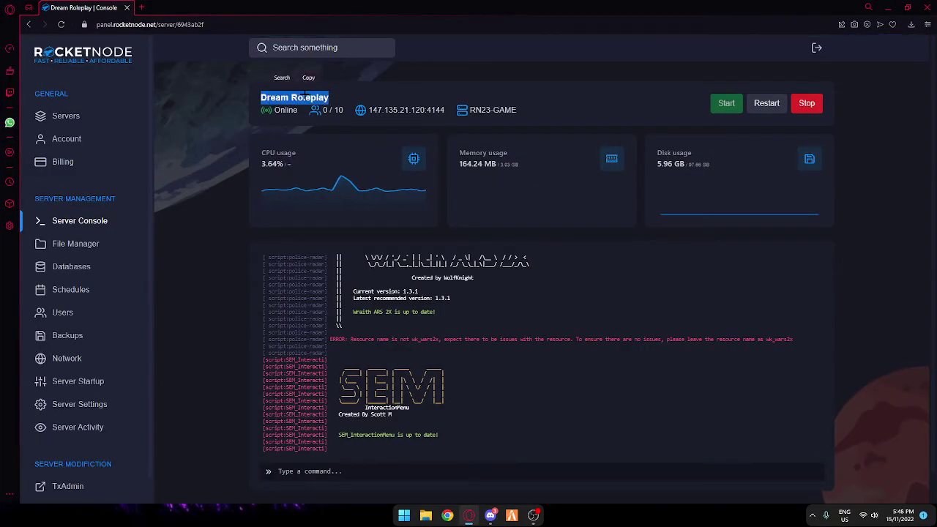
click(308, 77)
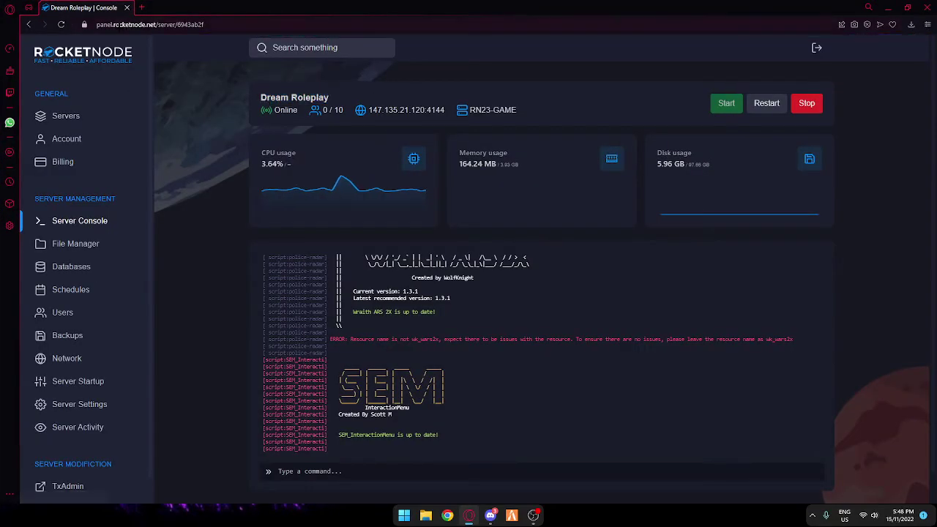
click(765, 102)
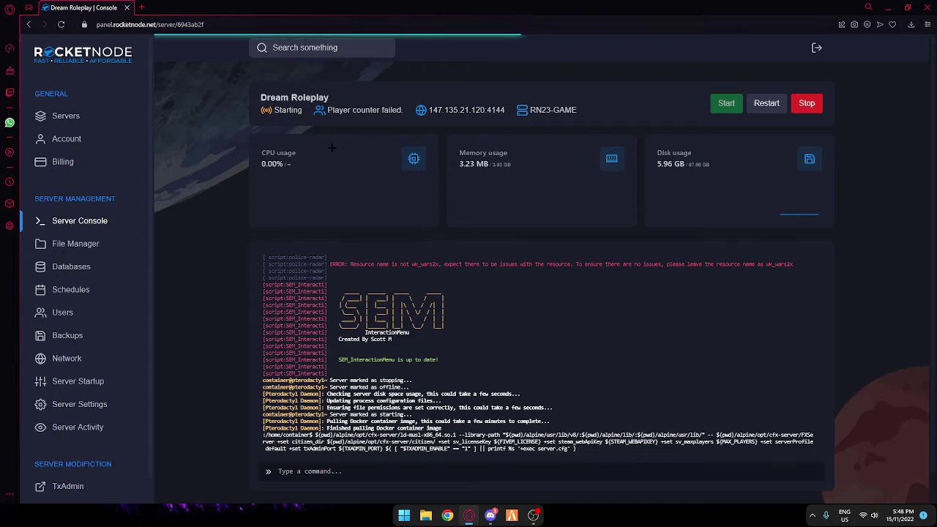
click(533, 515)
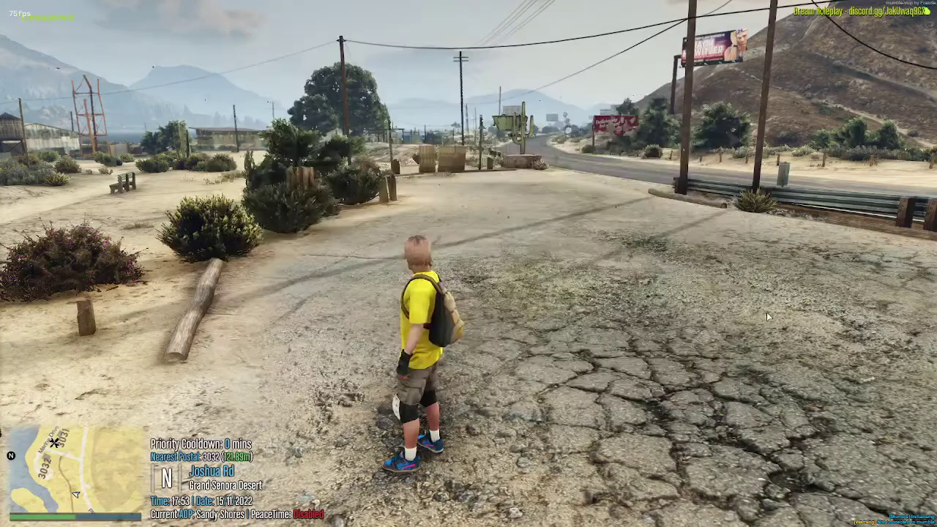
- Switch to FiveM, turn the character around and open the vMenu main menu
key(w)
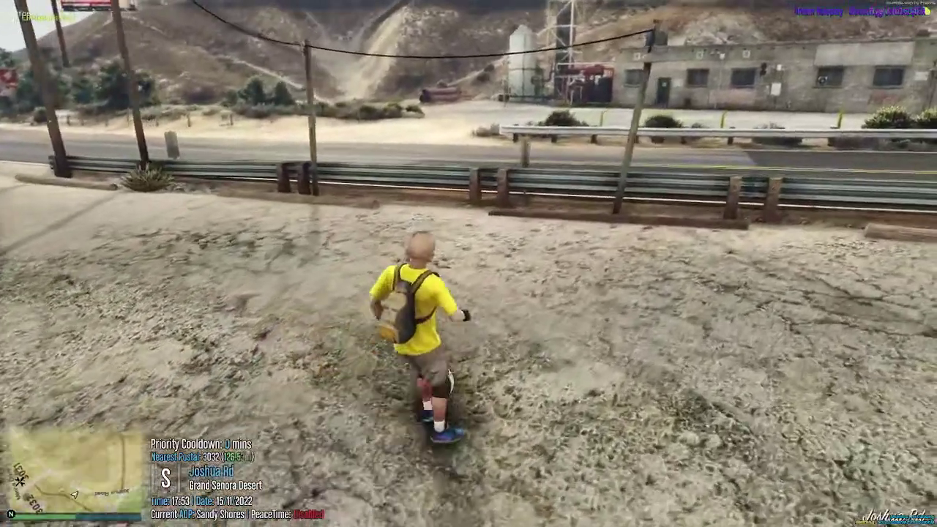
key(m)
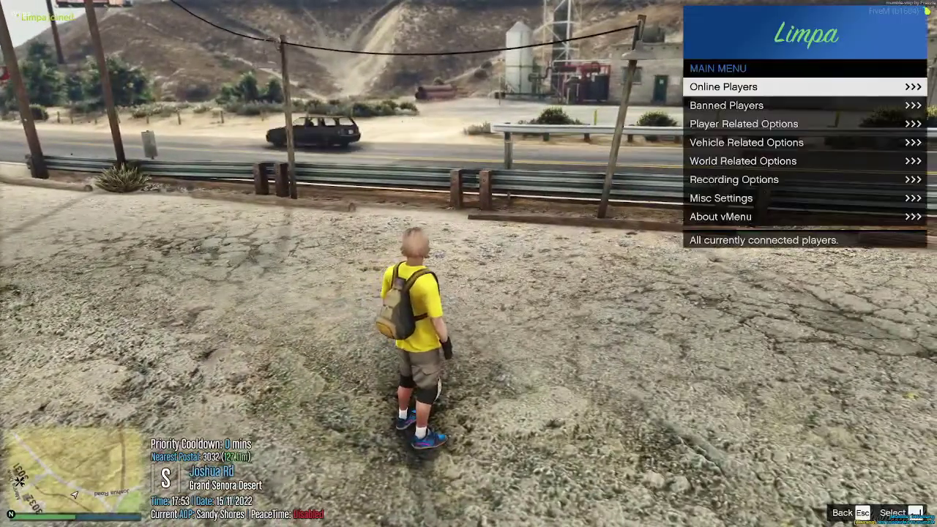
key(s)
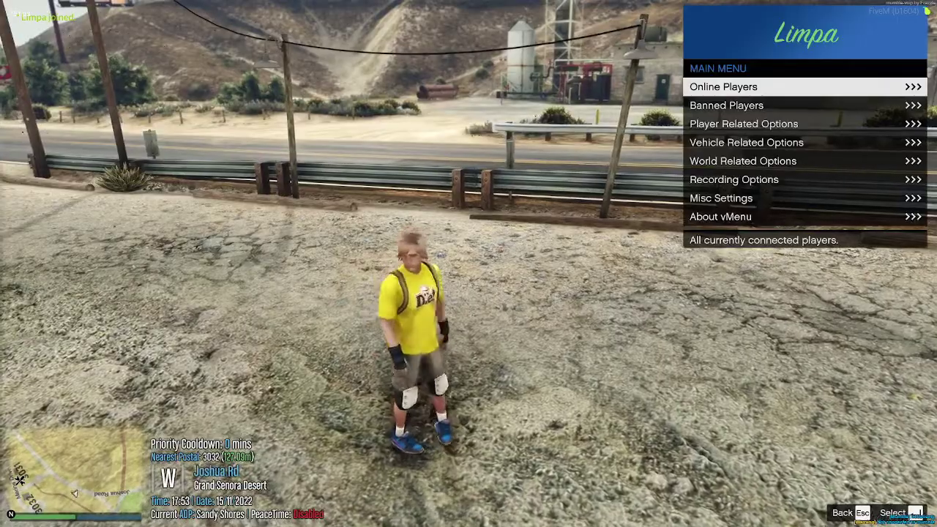
key(m)
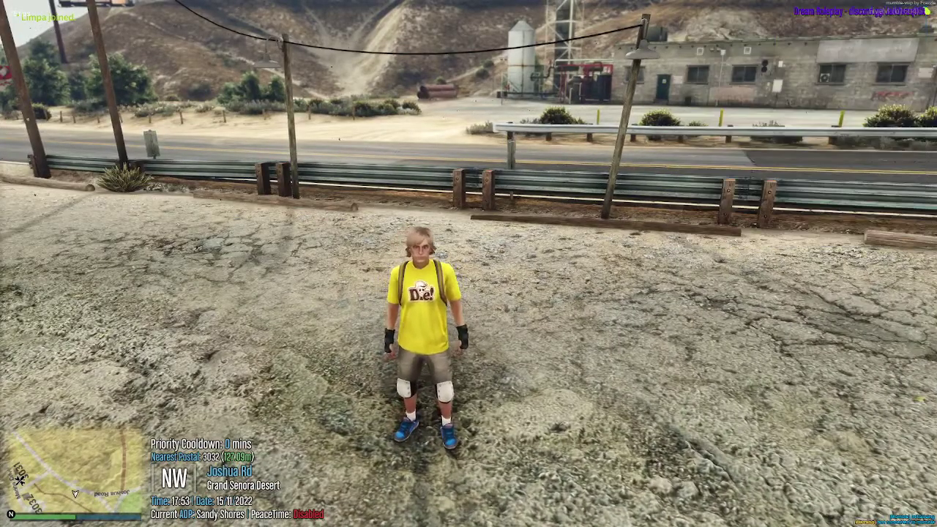
key(m)
key(w)
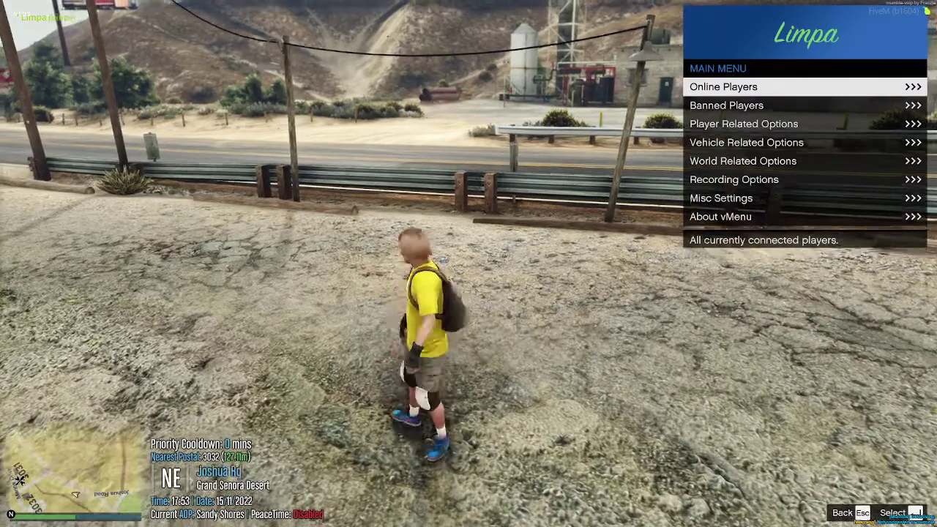
key(Down)
key(Return)
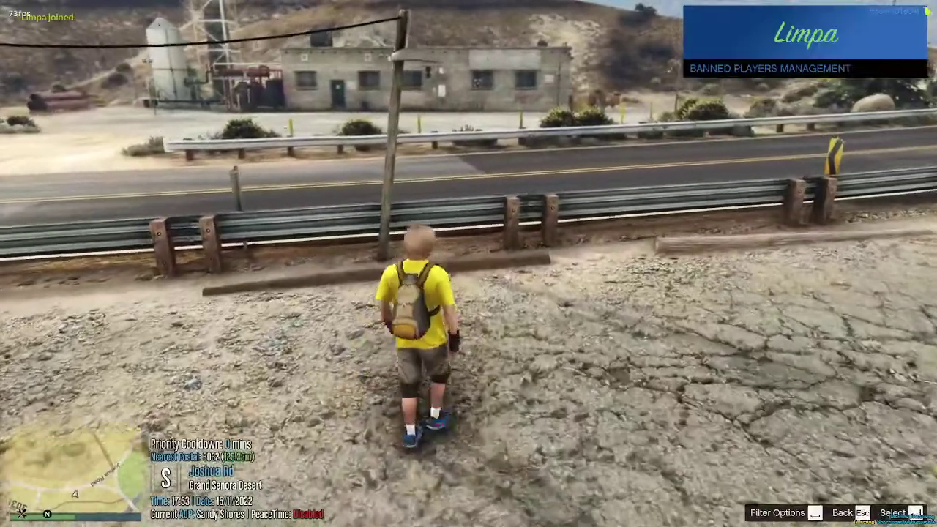
key(BackSpace)
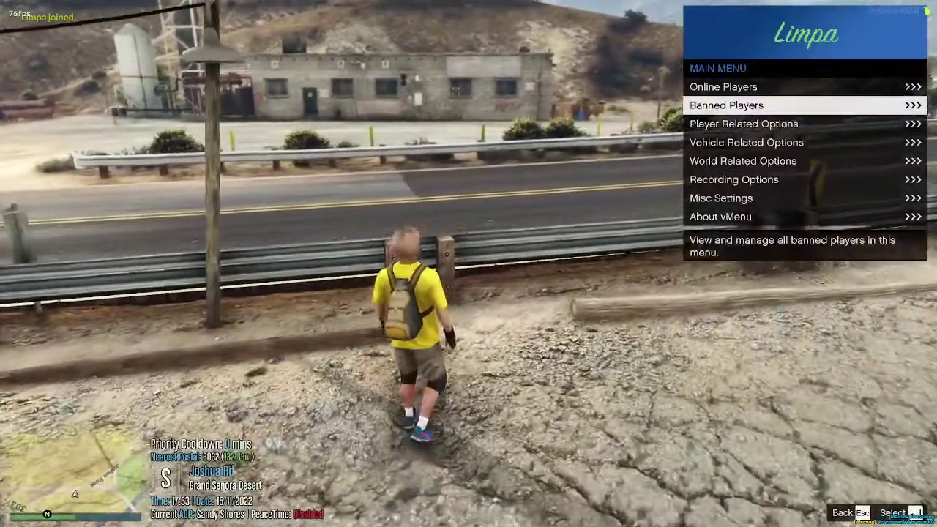
key(Down)
key(Down)
key(Down)
key(Return)
key(BackSpace)
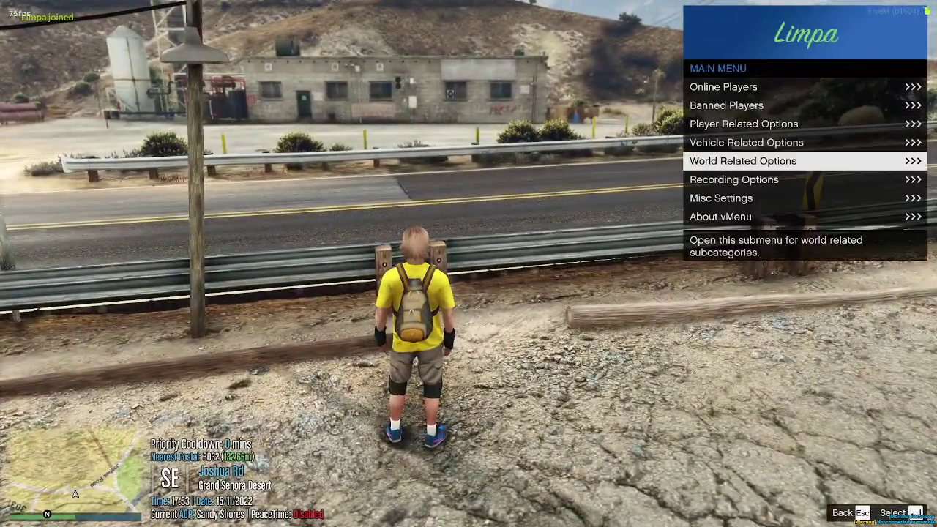
- Open the ped spawning options under the player appearance settings in vMenu
key(Up)
key(Up)
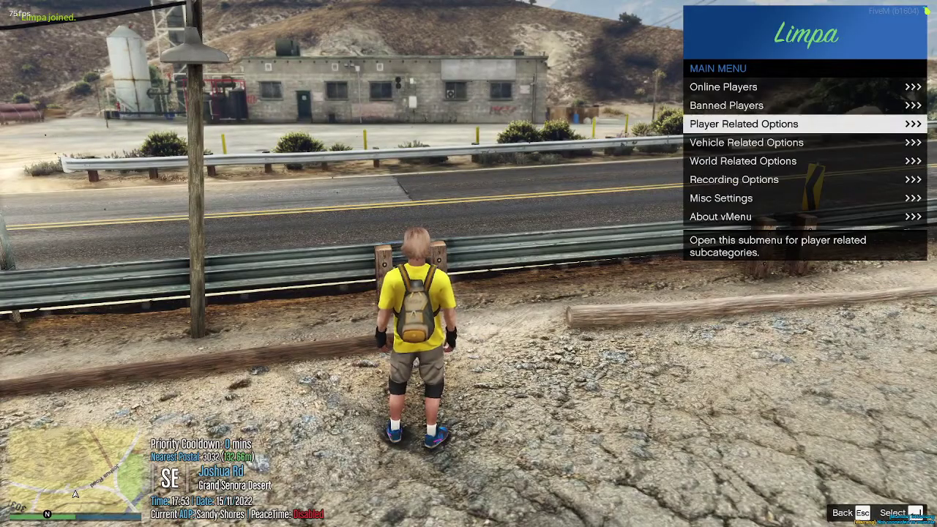
key(Return)
key(Down)
key(Return)
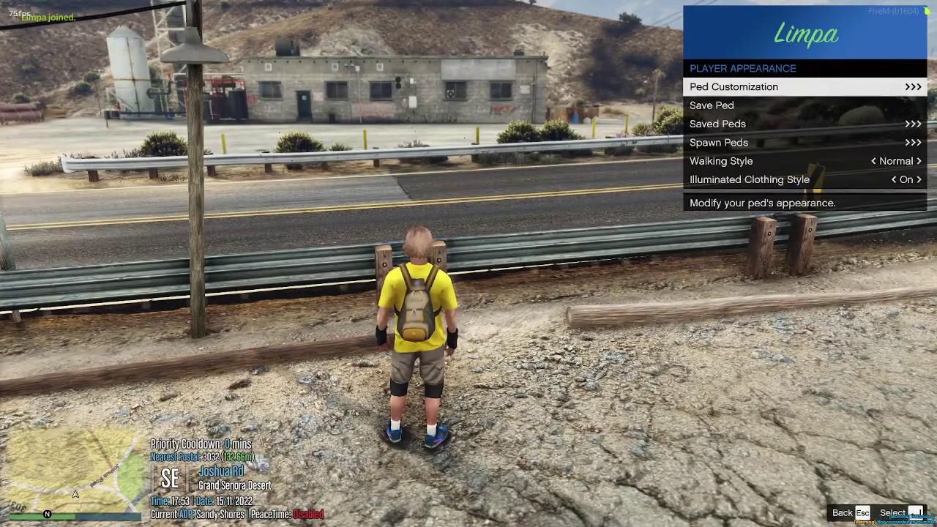
key(Down)
key(Down)
key(Down)
key(Return)
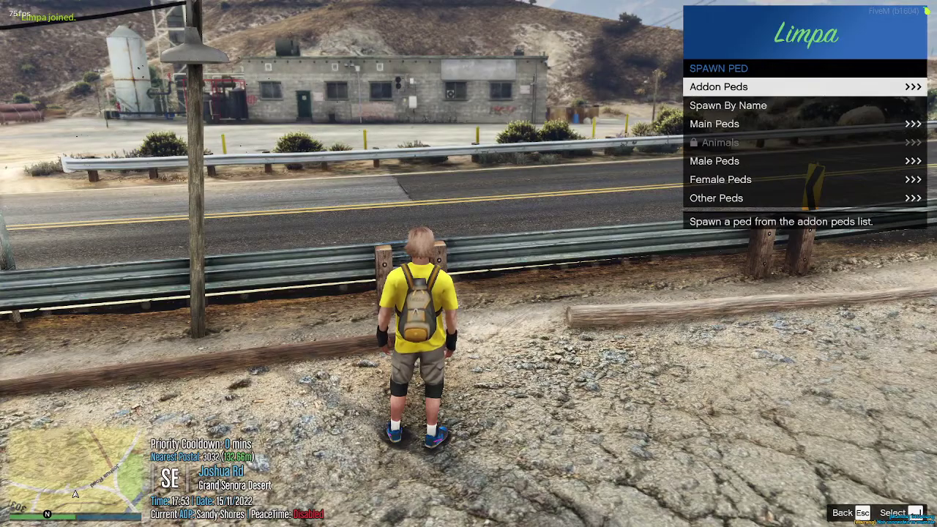
- Spawn the add-on ped by name, entering CR as the ped model name
key(Down)
key(Down)
key(Down)
key(Return)
key(Escape)
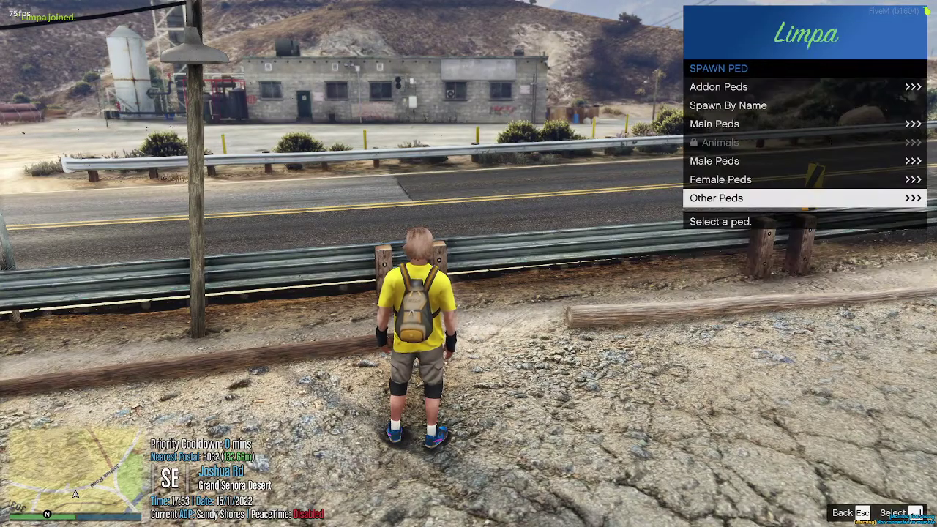
key(Return)
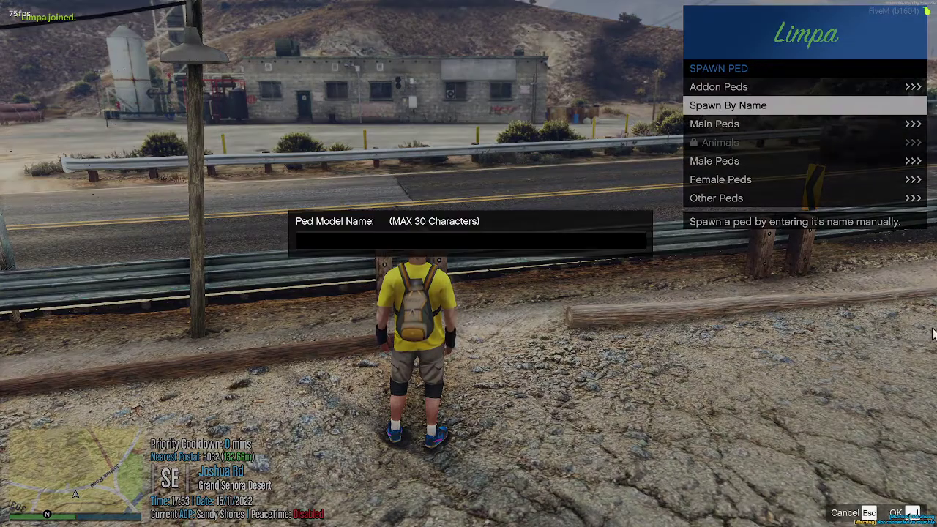
text(C)
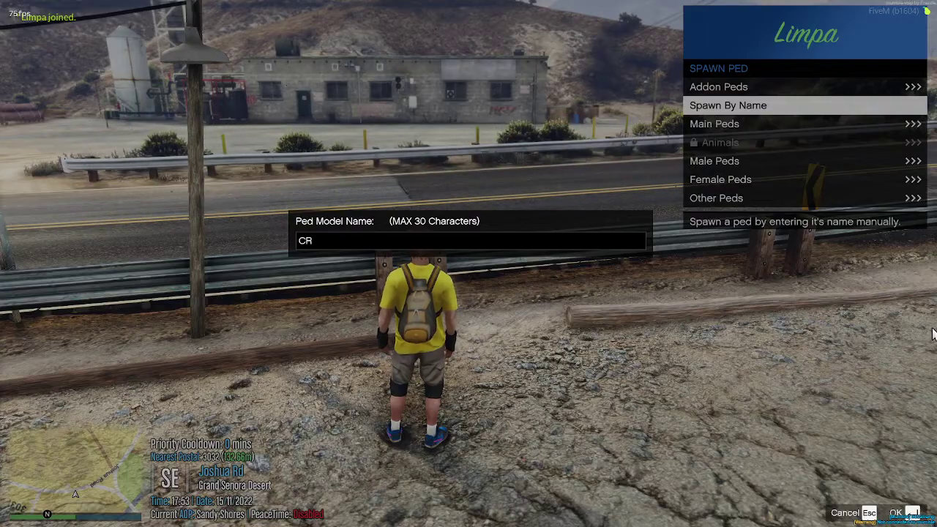
text(R)
key(Return)
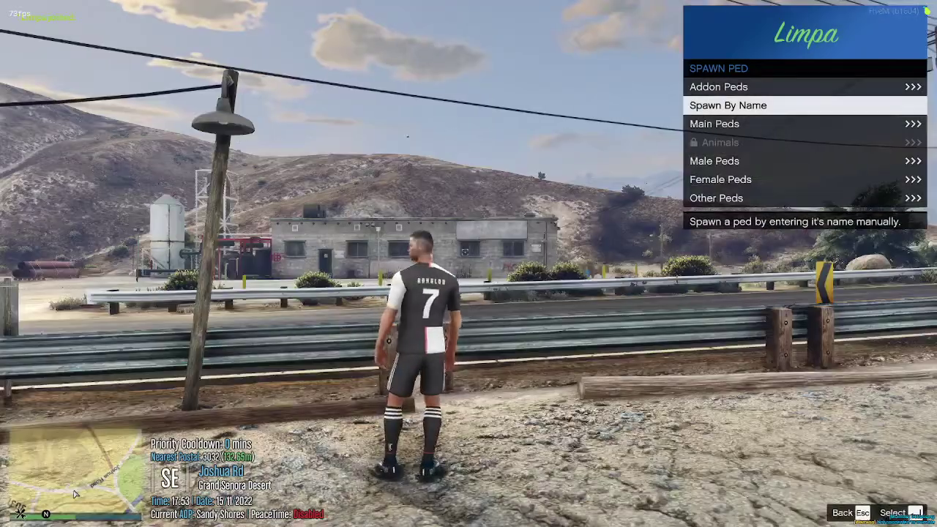
- Leave the ped spawning and player appearance options and close vMenu
key(Escape)
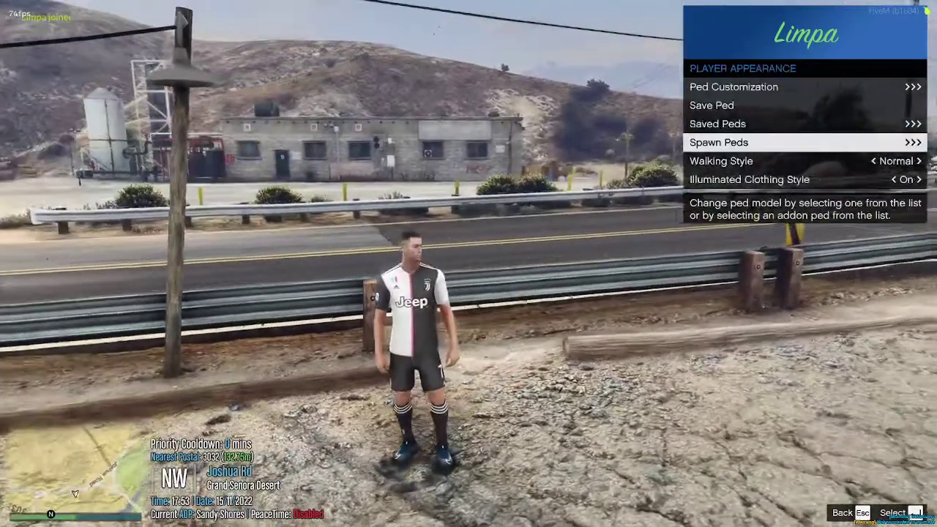
key(Up)
key(Up)
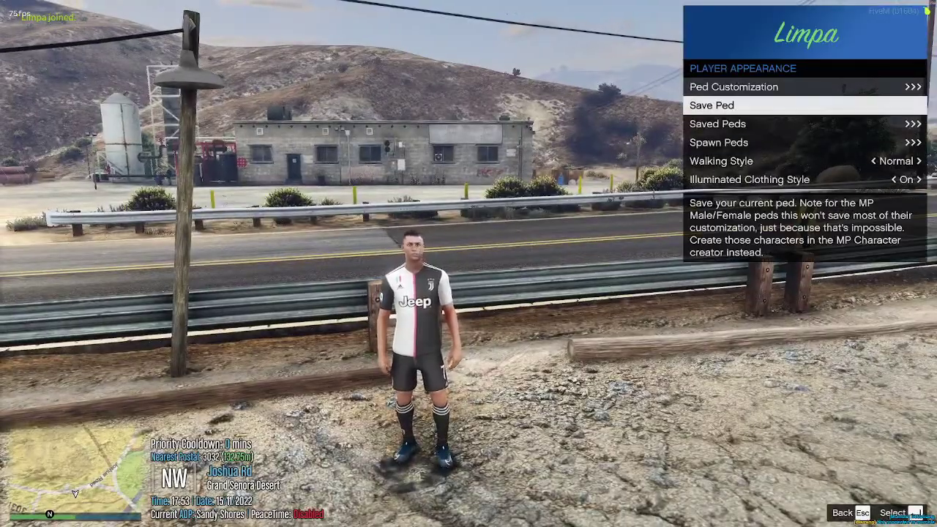
key(Escape)
key(Escape)
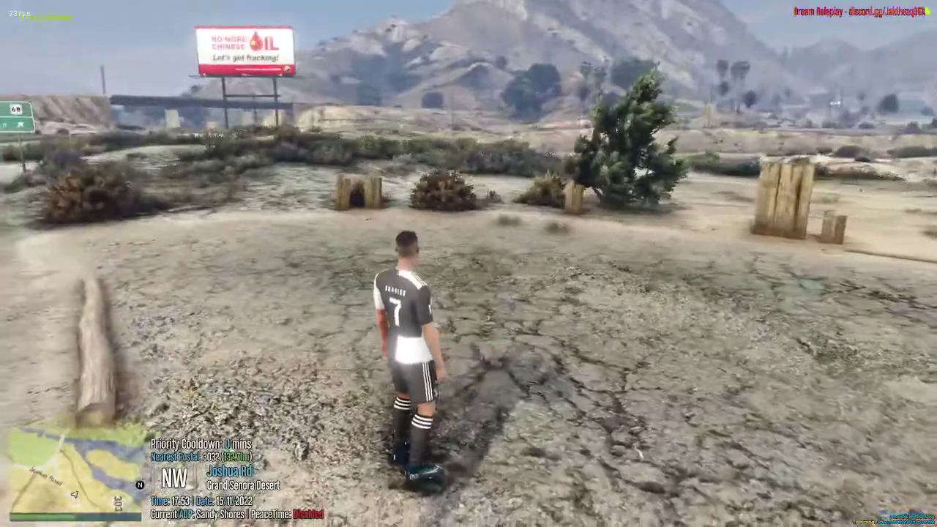
- Crouch, stand up and walk the character around to examine the Ronaldo ped from several sides
key(ctrl)
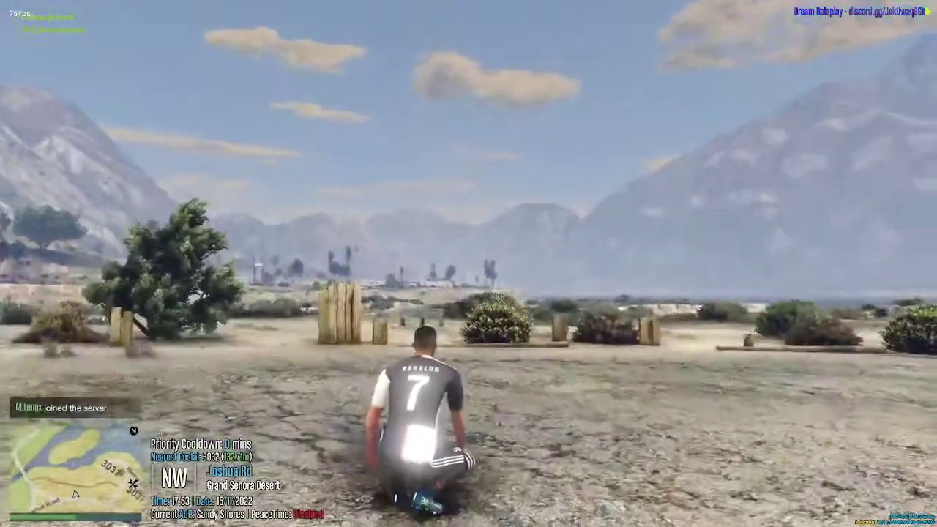
key(ctrl)
key(w)
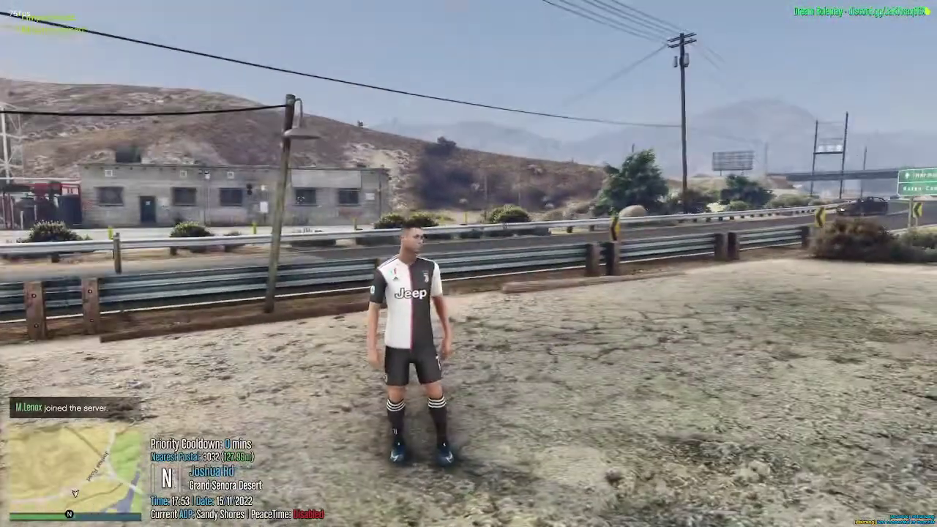
key(w)
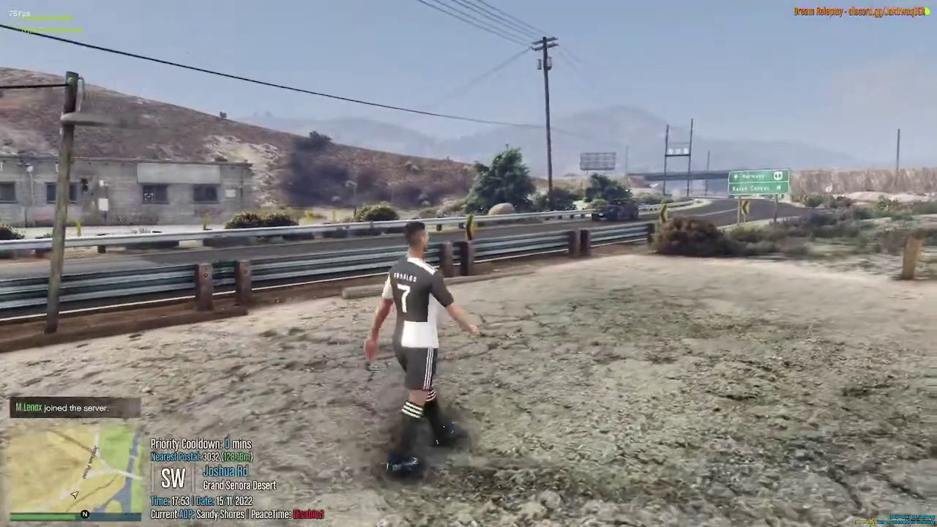
key(a)
key(s)
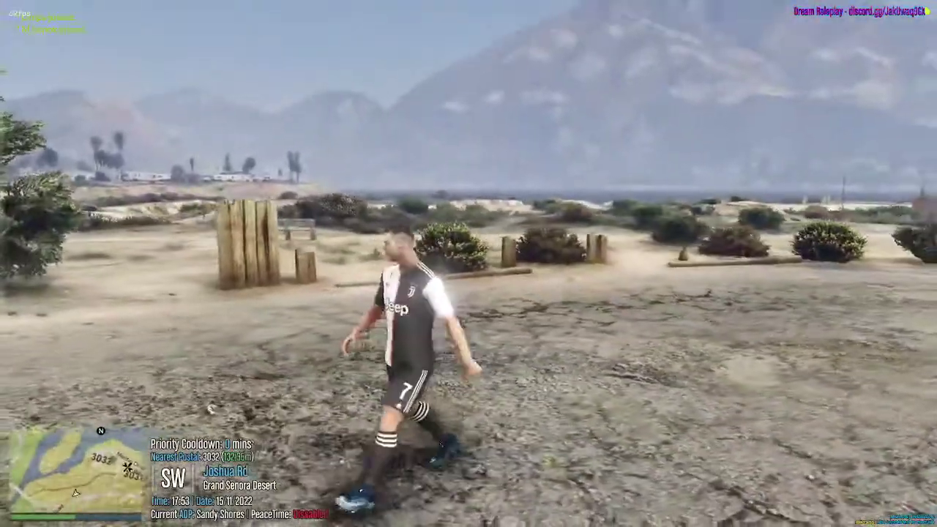
- Run the /cuff command in the game chat
text(t)
text(/c)
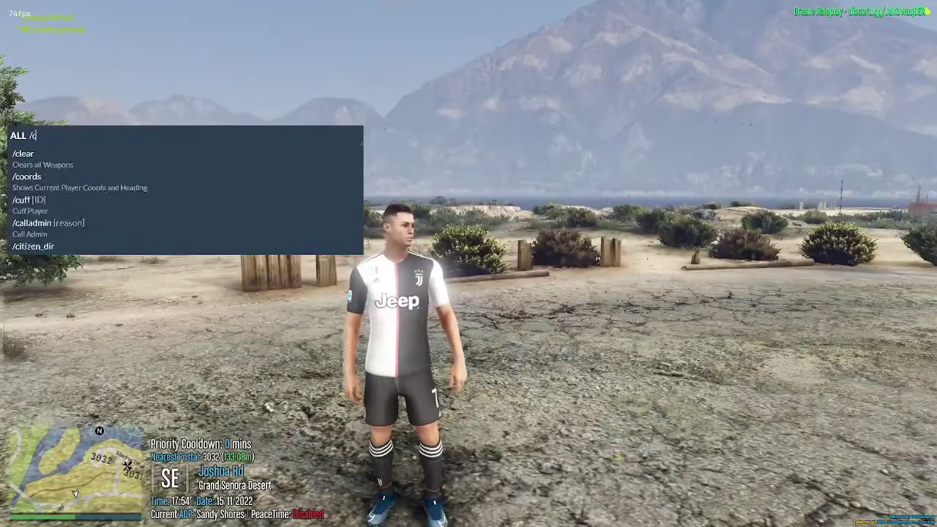
text(uff)
key(Return)
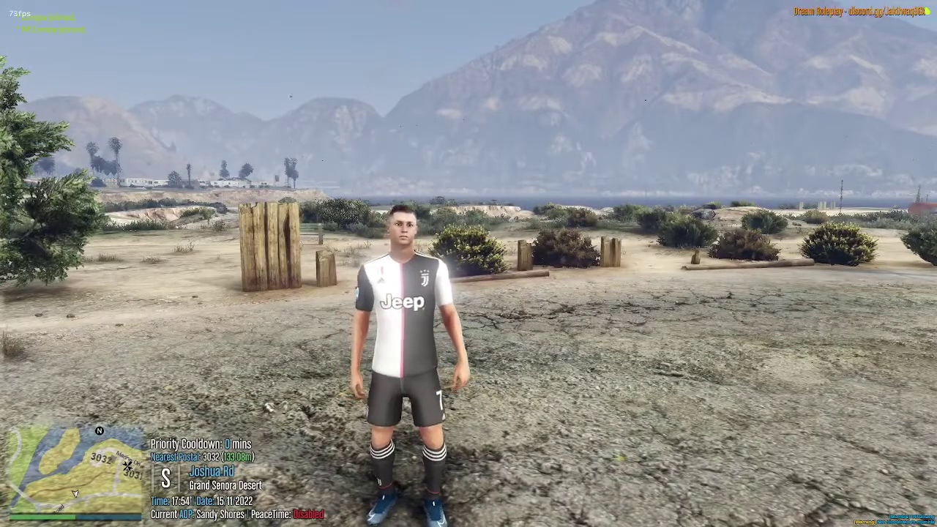
key(F3)
key(BackSpace)
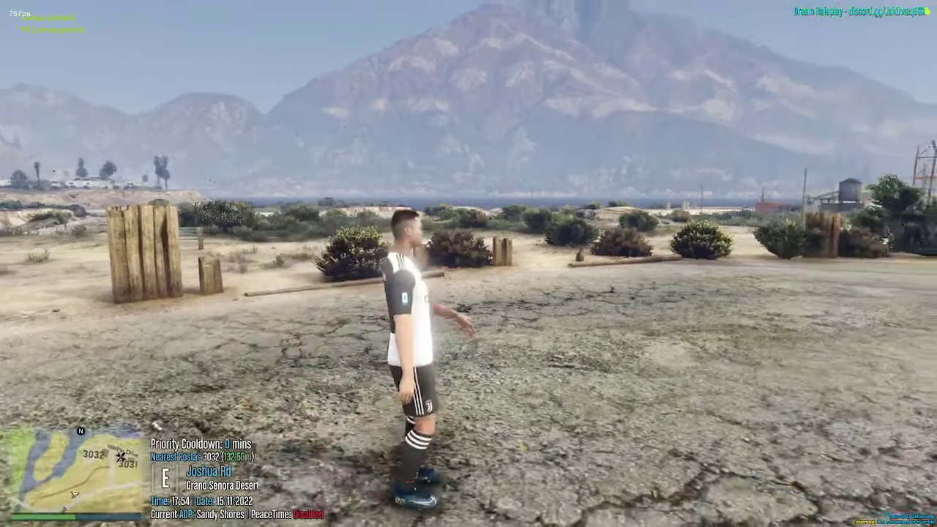
key(m)
key(Return)
key(Down)
key(BackSpace)
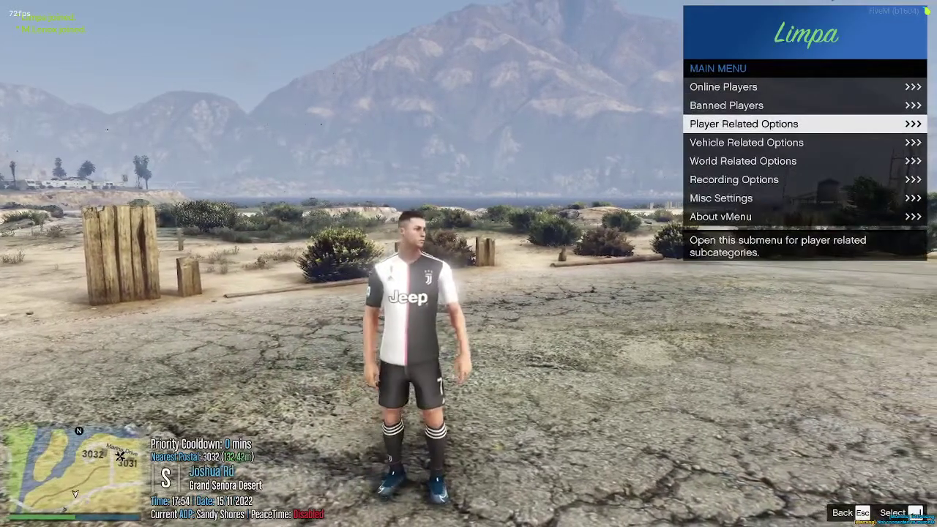
key(Down)
key(Down)
key(Down)
key(Up)
key(Up)
key(Up)
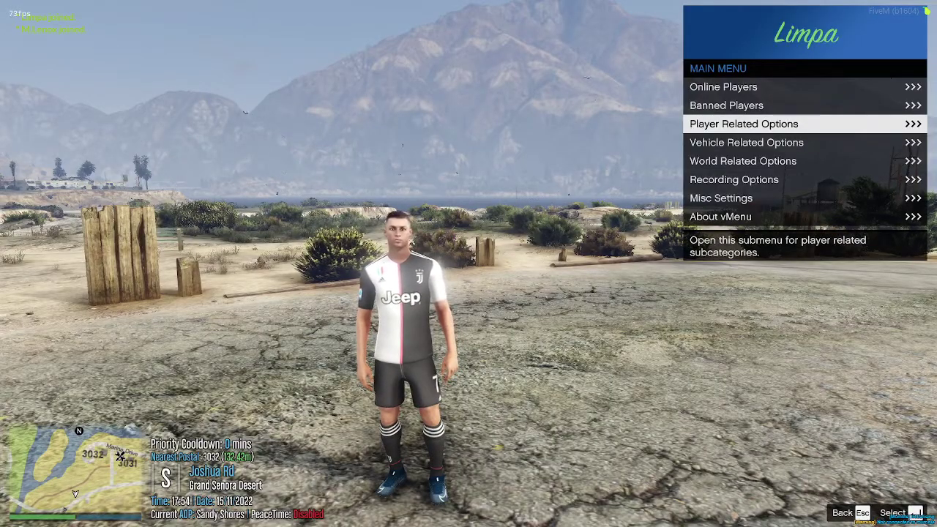
key(BackSpace)
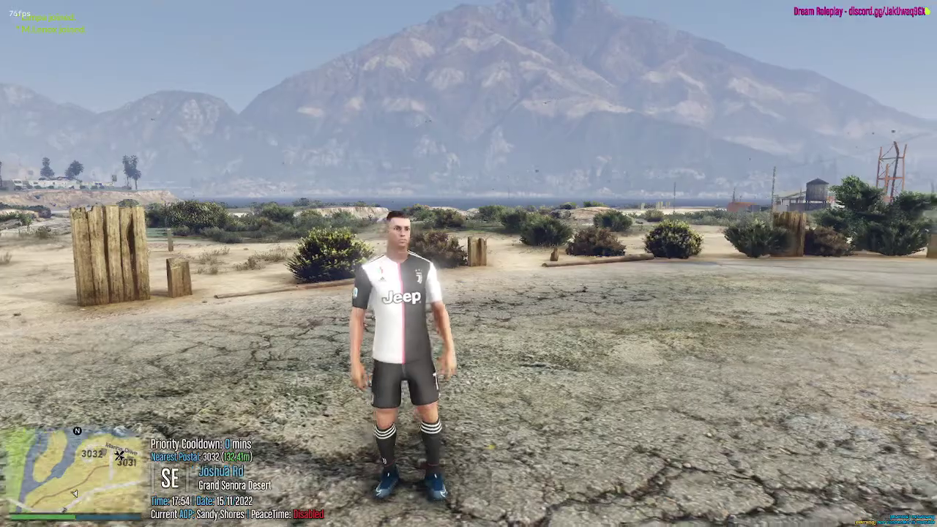
- Walk the character forward, check the online players list in vMenu and close the menu
key(w)
key(Tab)
key(m)
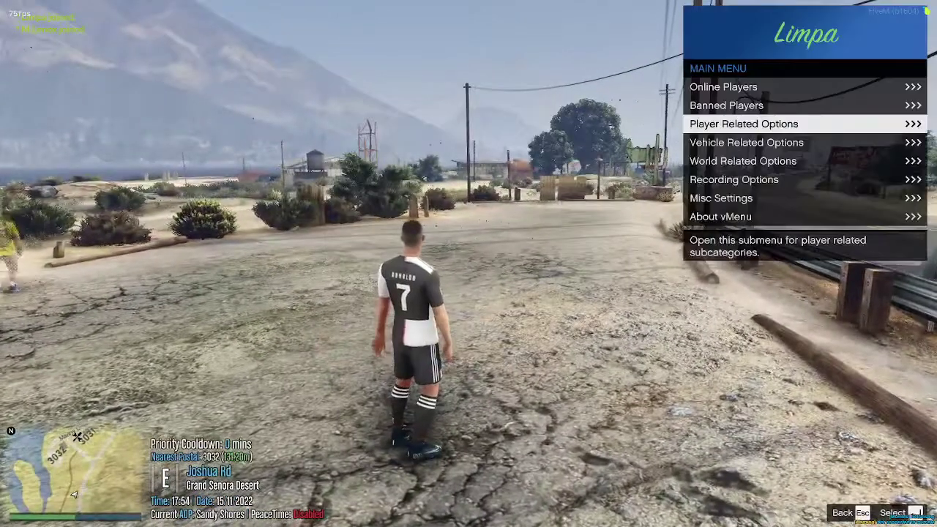
key(Up)
key(Up)
key(Return)
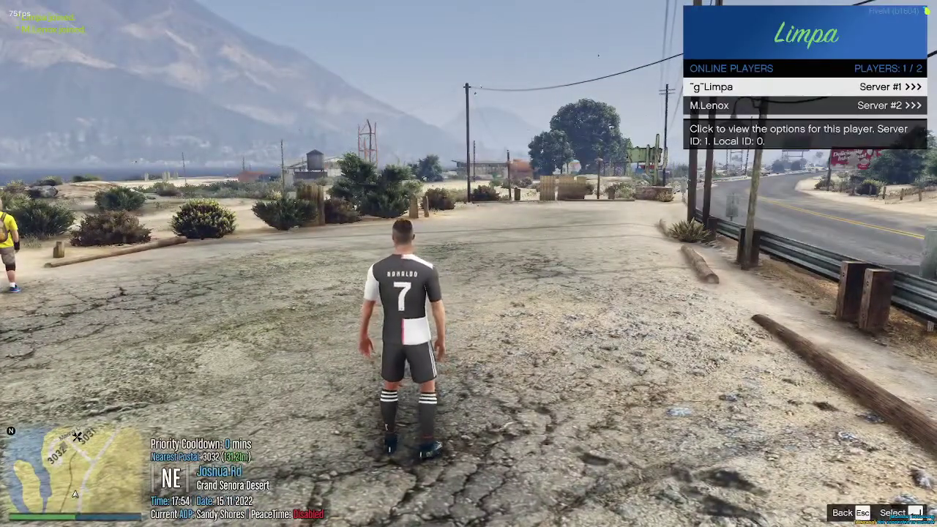
key(BackSpace)
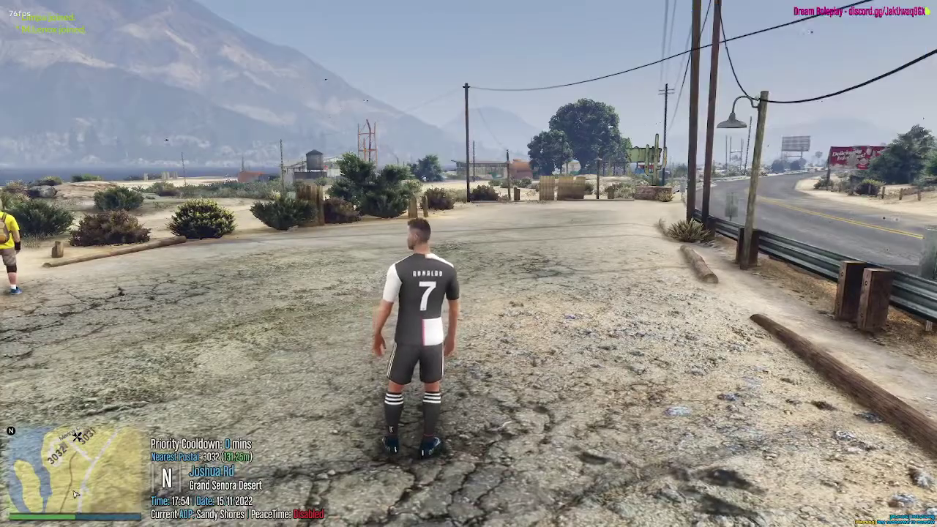
- Turn the character around and switch from FiveM to OBS
key(a)
key(super)
click(534, 515)
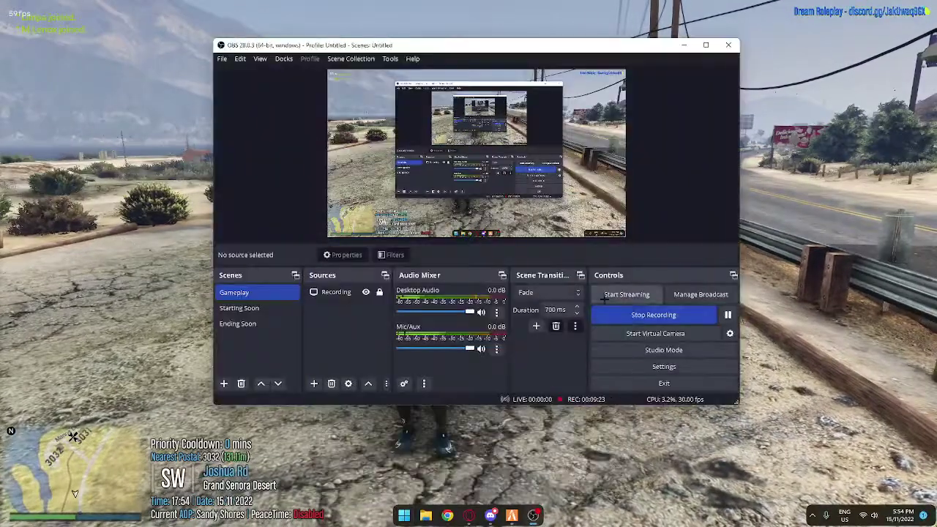